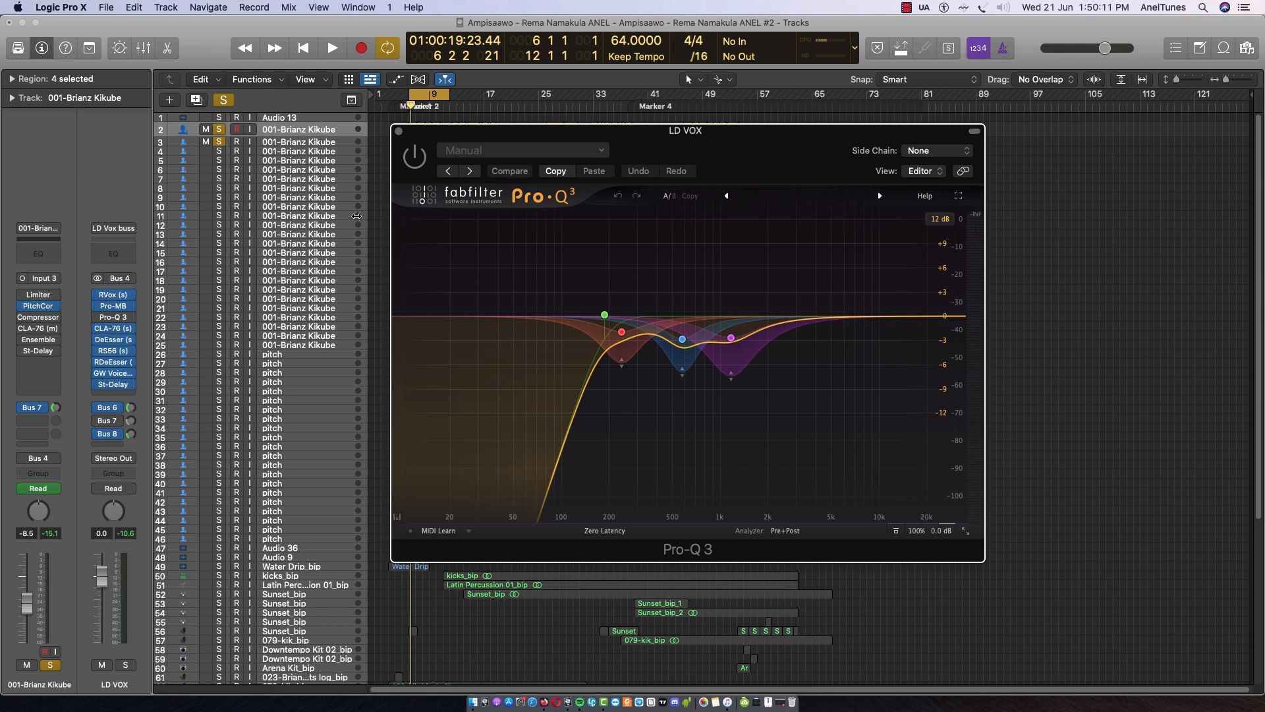
pyautogui.moveTo(722, 148)
pyautogui.mouseDown()
pyautogui.moveTo(694, 151)
pyautogui.moveTo(709, 141)
pyautogui.mouseUp()
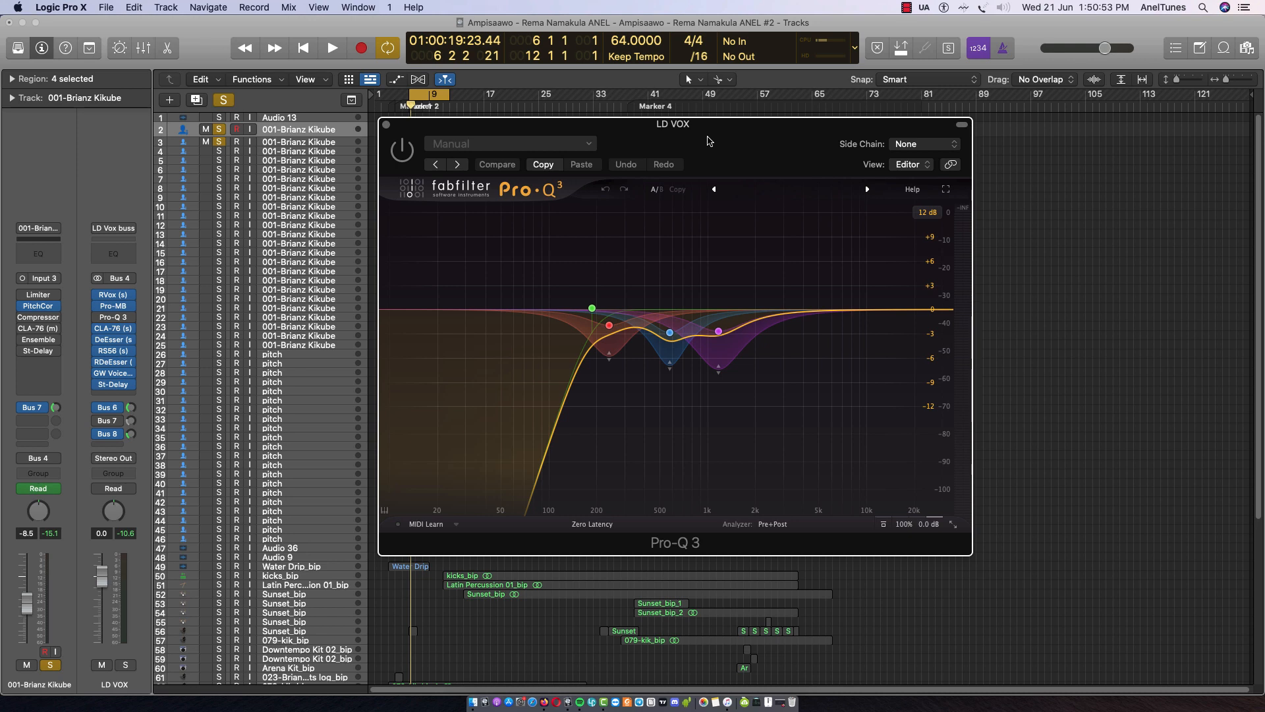
pyautogui.moveTo(709, 141); pyautogui.dragTo(704, 160)
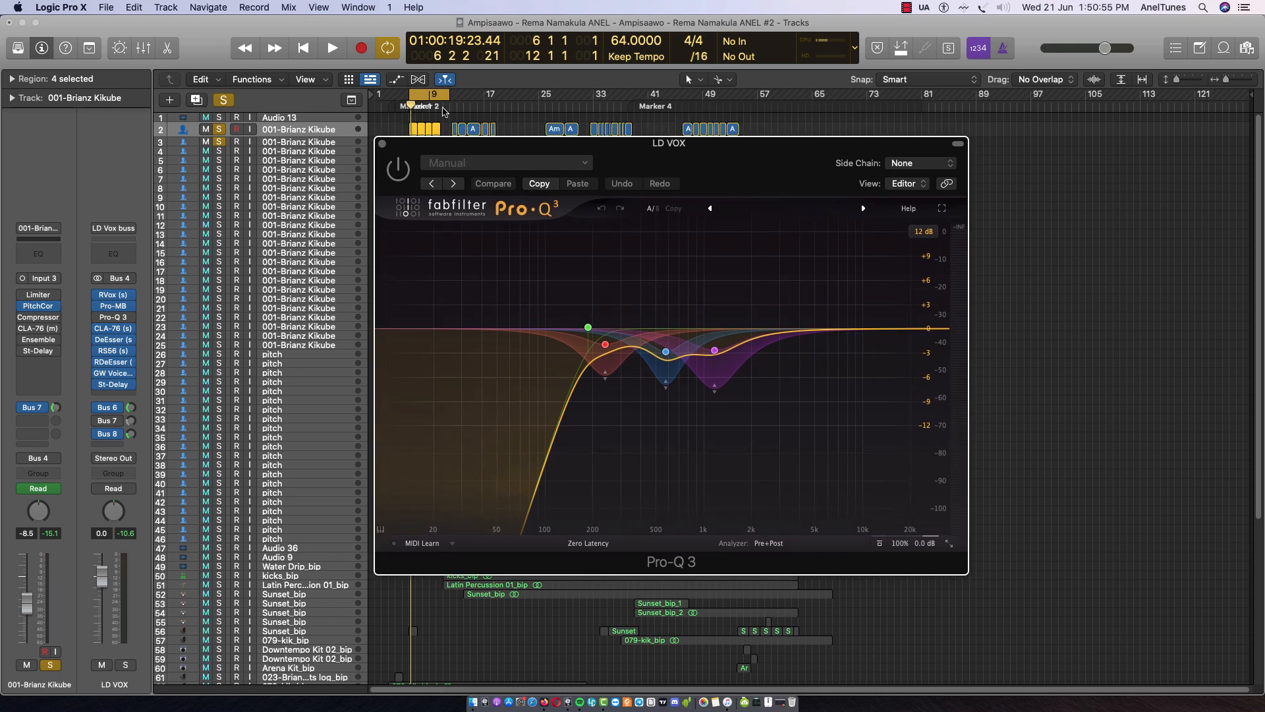
pyautogui.moveTo(727, 161); pyautogui.dragTo(743, 155)
# - Extend the cycle range's end to bar 18, close the Pro-Q 3 window and audition the soloed lead vocals
pyautogui.click(367, 34)
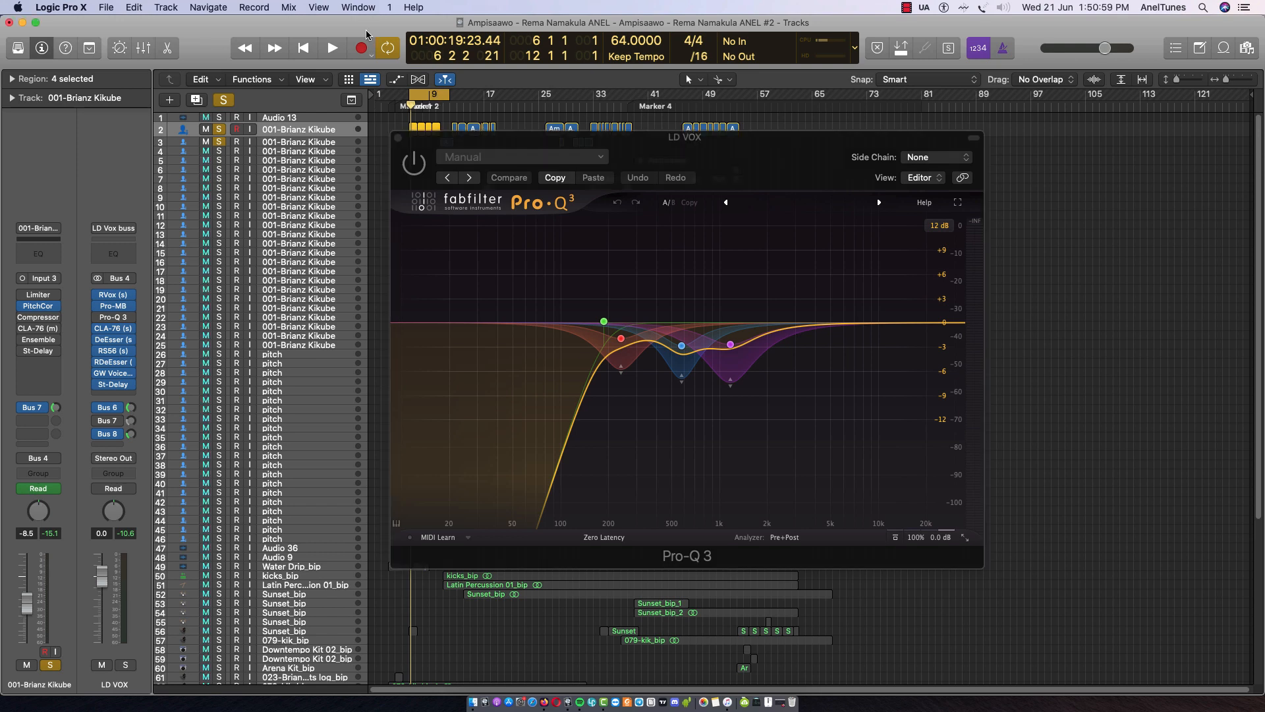
pyautogui.moveTo(457, 103); pyautogui.dragTo(489, 94)
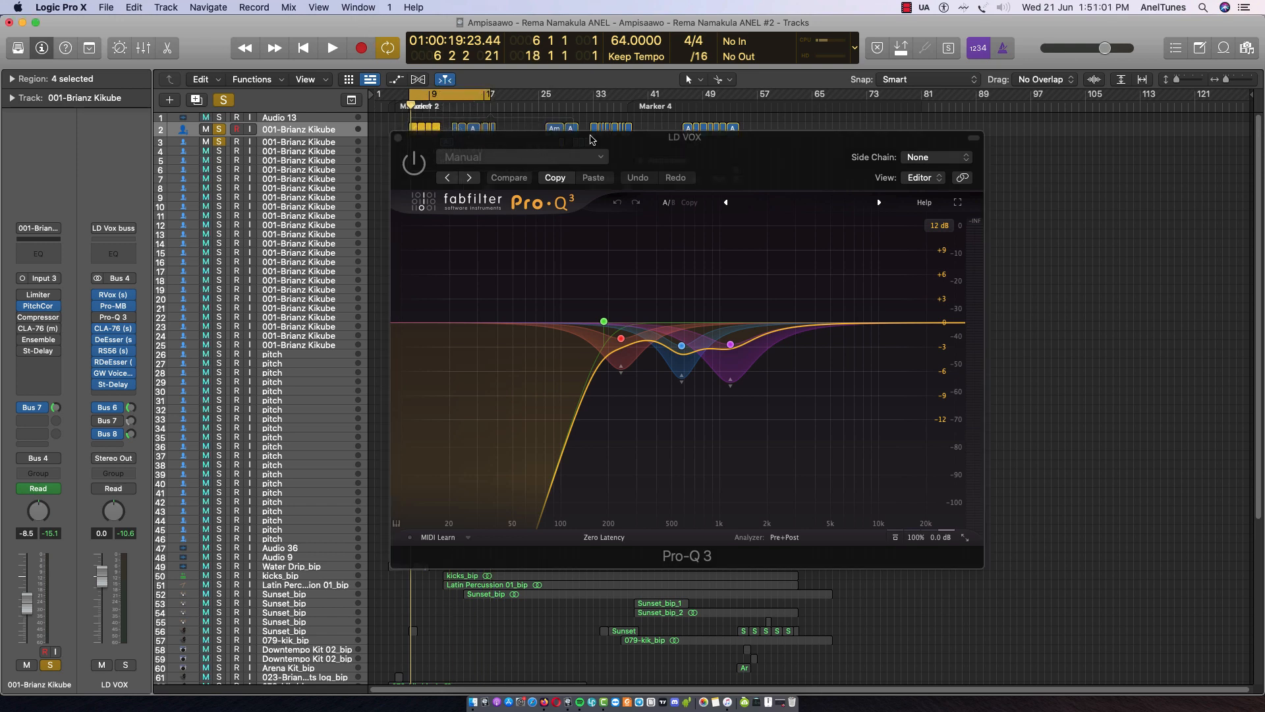
pyautogui.press('space')
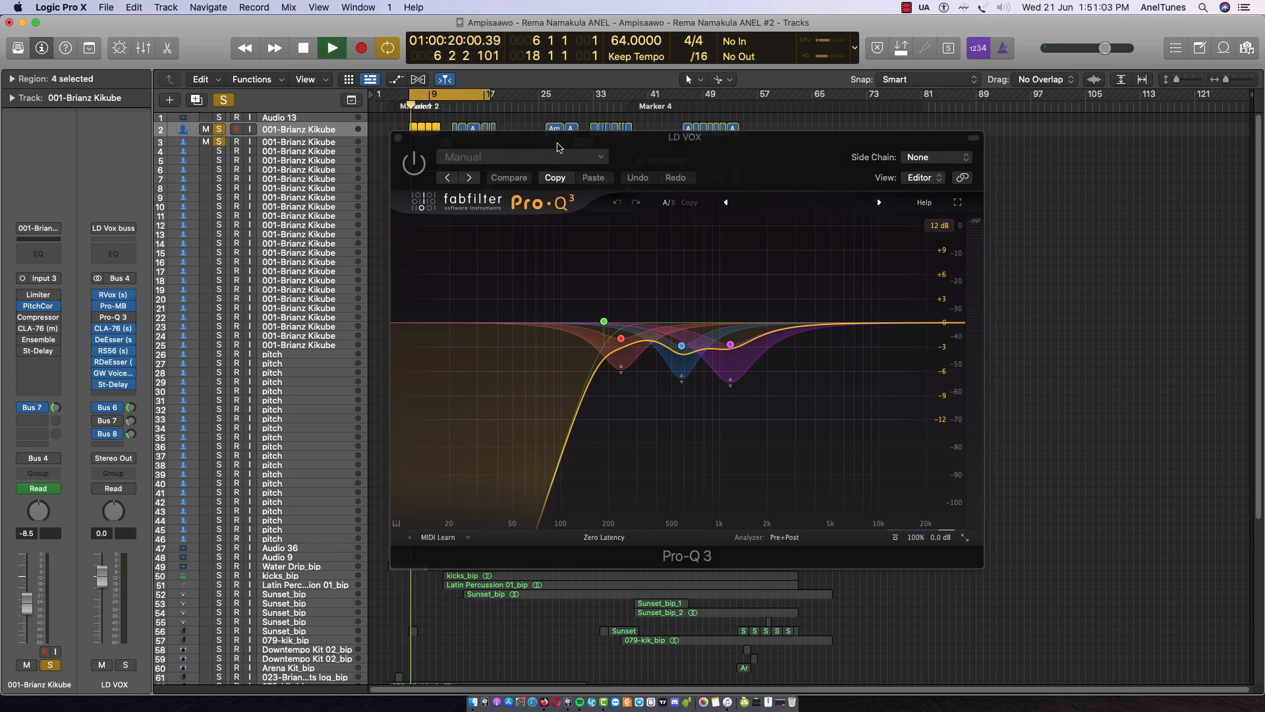
pyautogui.click(398, 138)
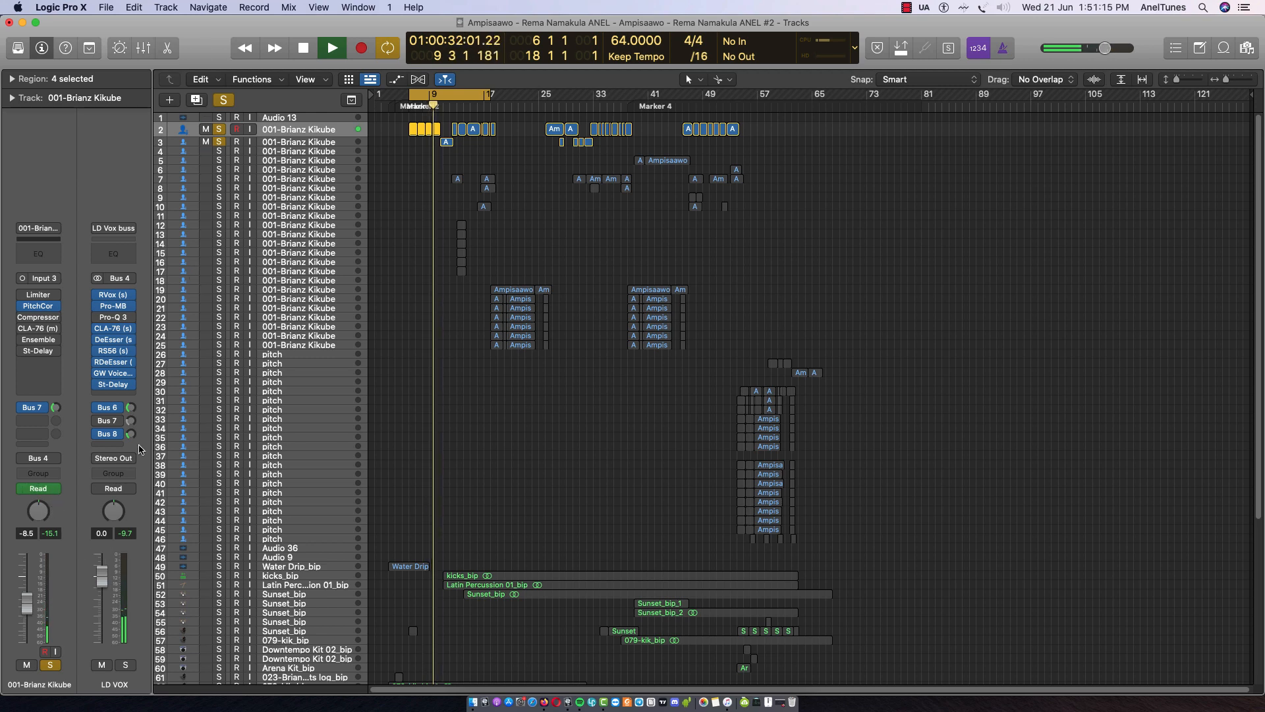
pyautogui.moveTo(115, 358)
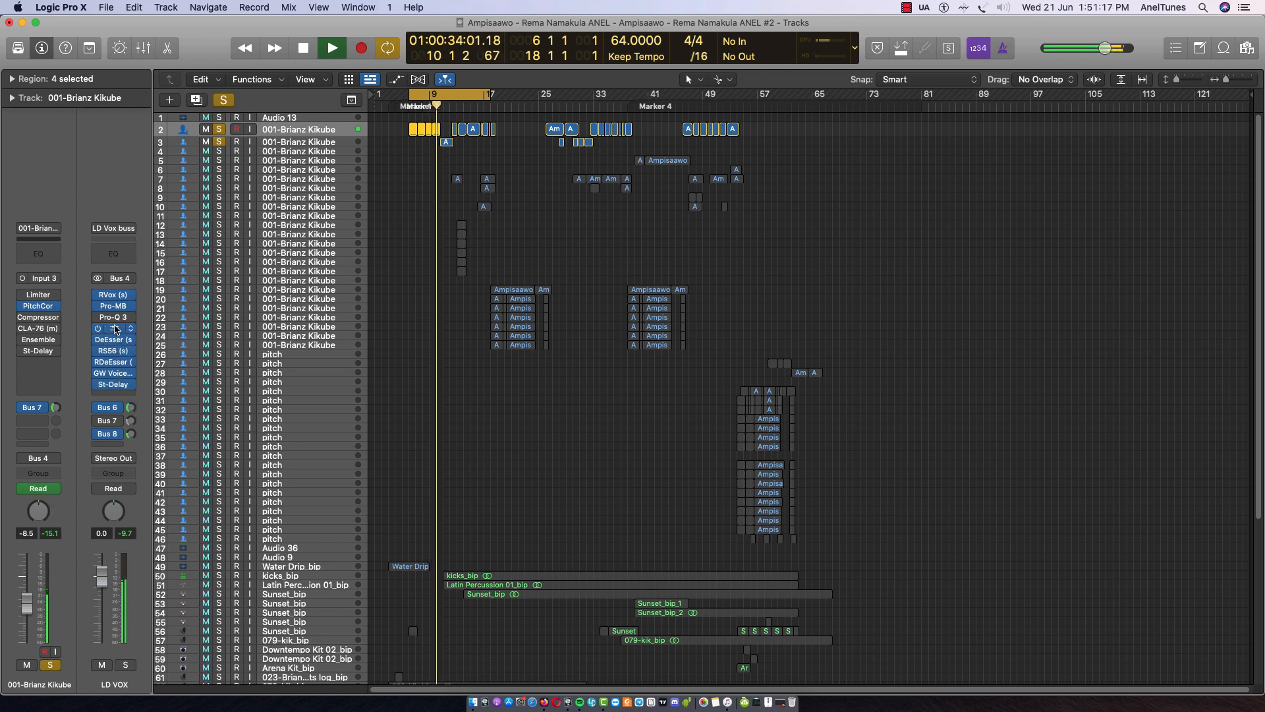
pyautogui.press('space')
# - Insert a new stereo Pro-Q 3 after St-Delay on the LD VOX channel and close the original Pro-Q 3's window
pyautogui.click(114, 317)
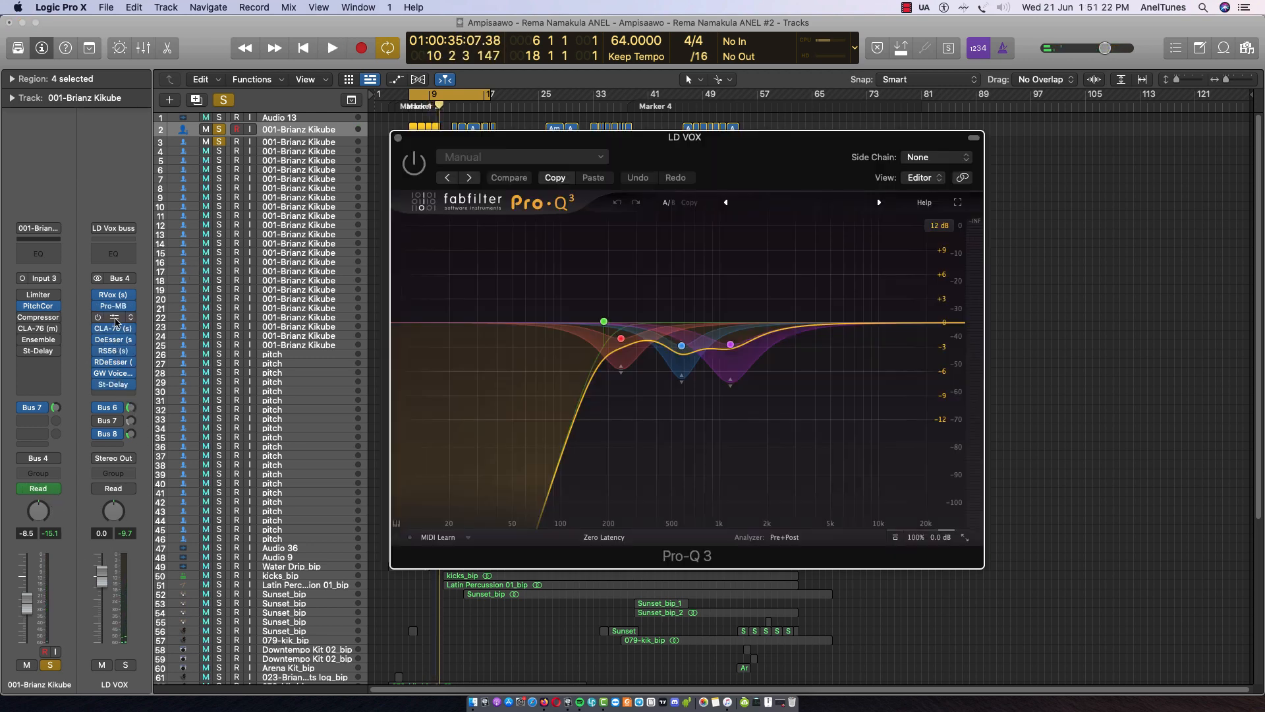
pyautogui.moveTo(727, 153); pyautogui.dragTo(673, 139)
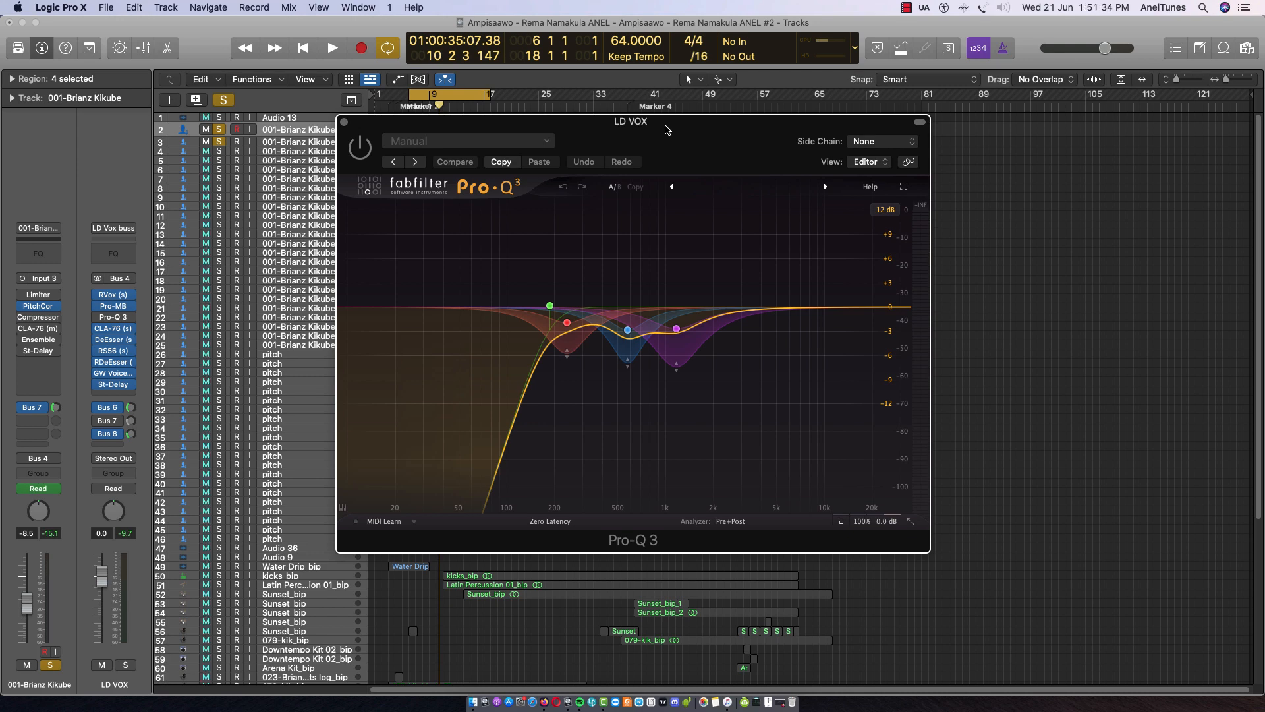
pyautogui.click(125, 396)
pyautogui.moveTo(195, 430)
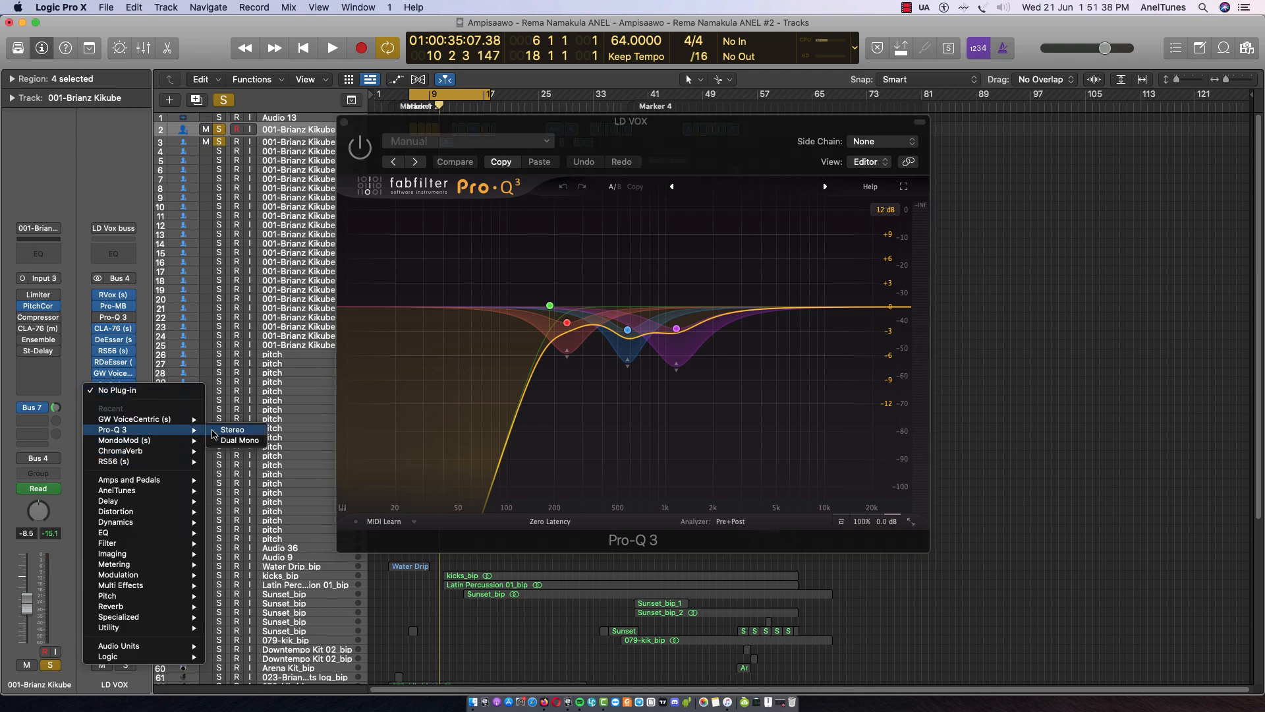
pyautogui.click(232, 430)
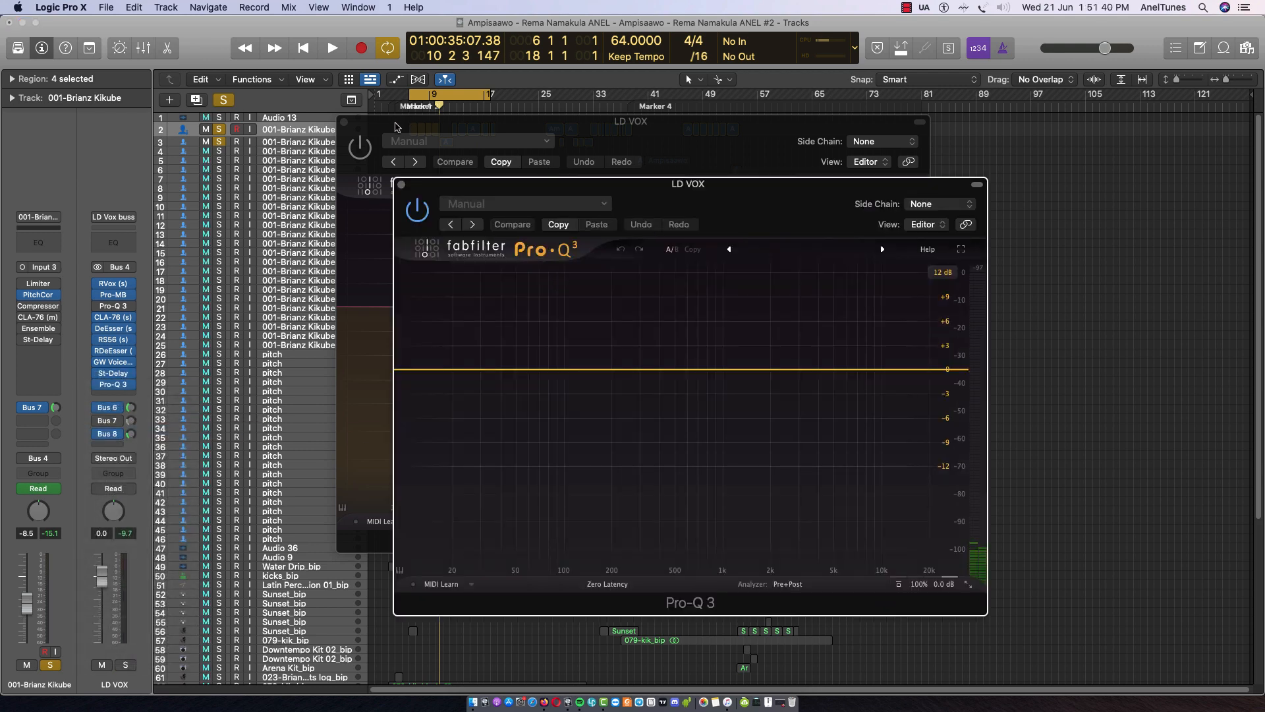
pyautogui.click(343, 122)
pyautogui.moveTo(584, 191); pyautogui.dragTo(561, 161)
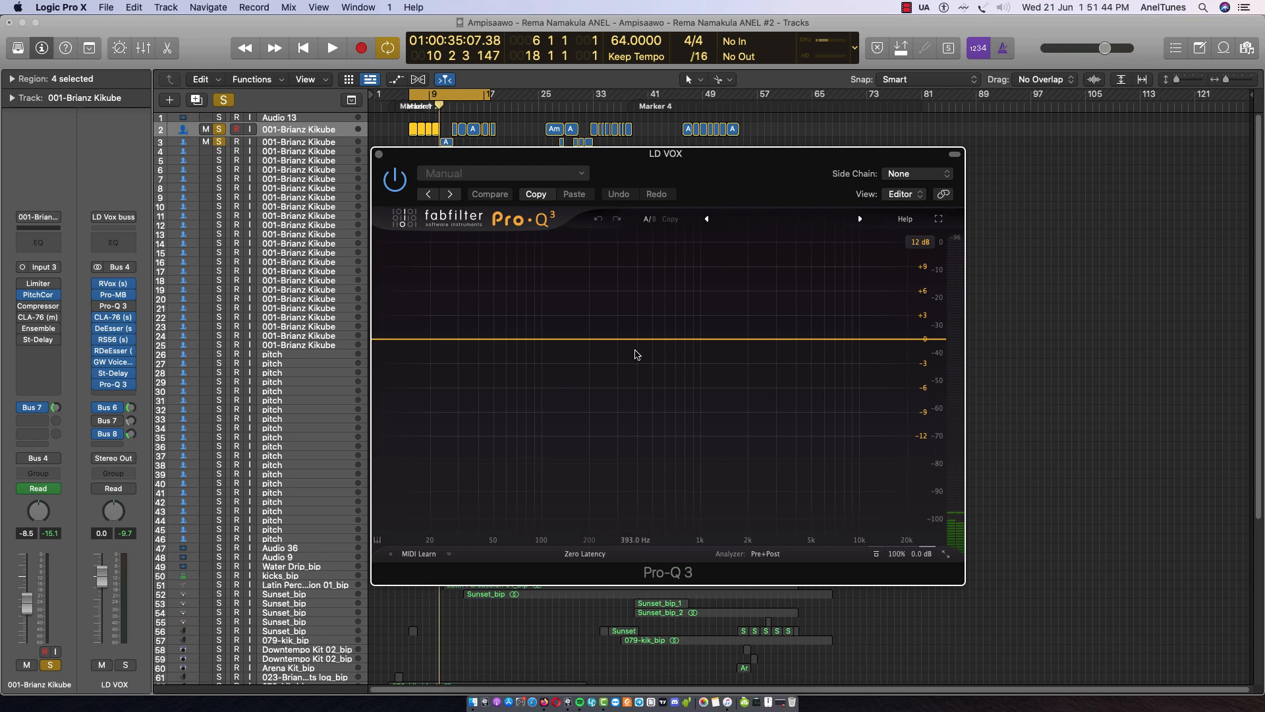
# - Play the vocals and add a bell cut at about 244 Hz, -4.42 dB, Q 1.71, in the new Pro-Q 3
pyautogui.press('space')
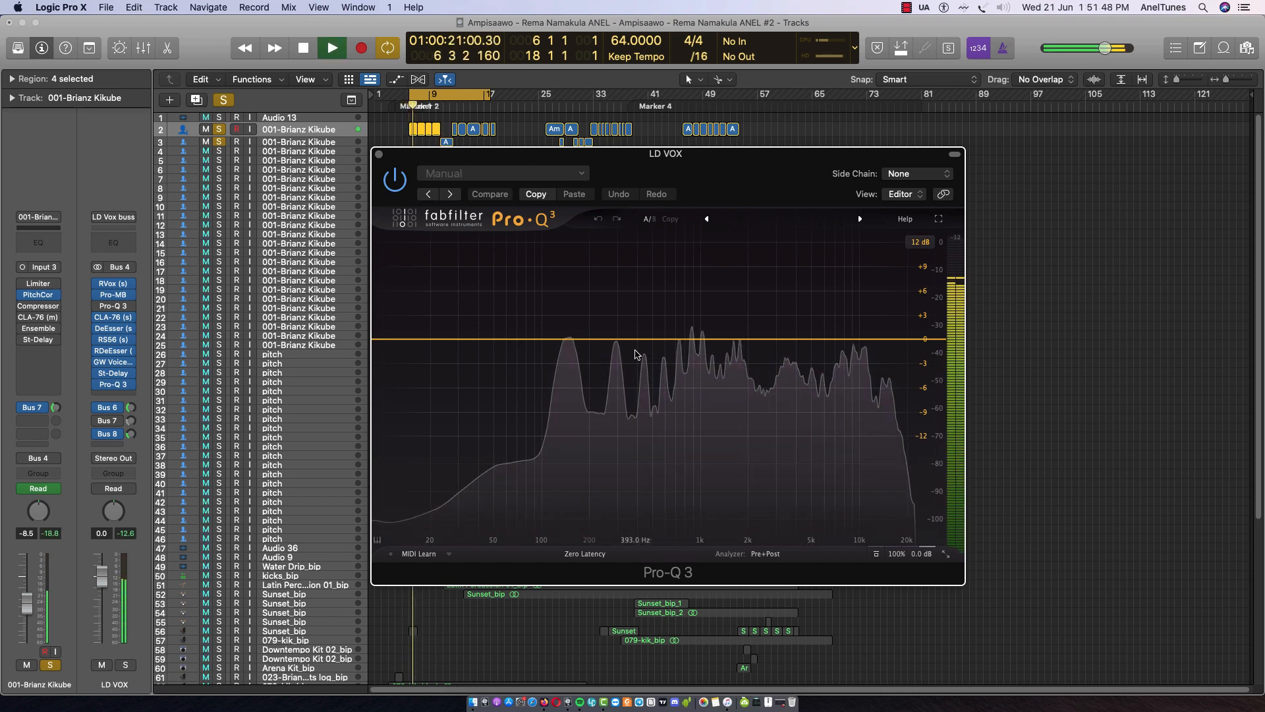
pyautogui.press('space')
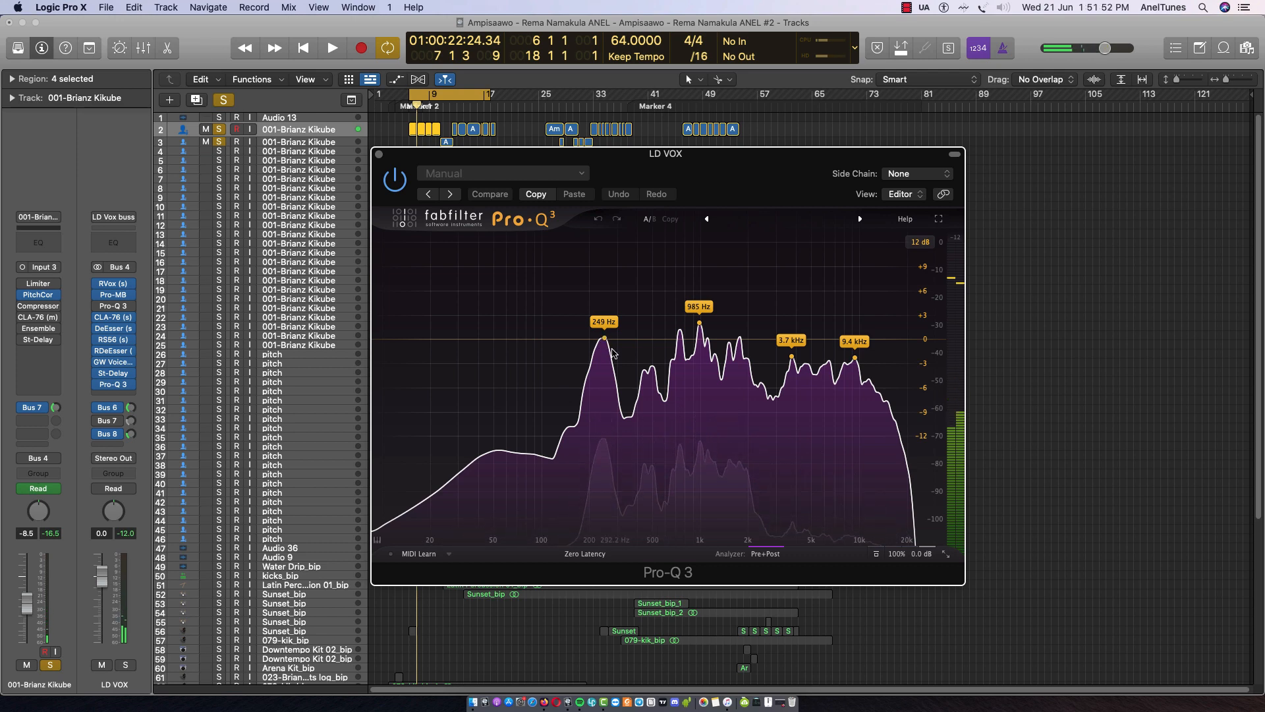
pyautogui.moveTo(605, 340); pyautogui.dragTo(603, 376)
pyautogui.scroll(5, 603, 375)
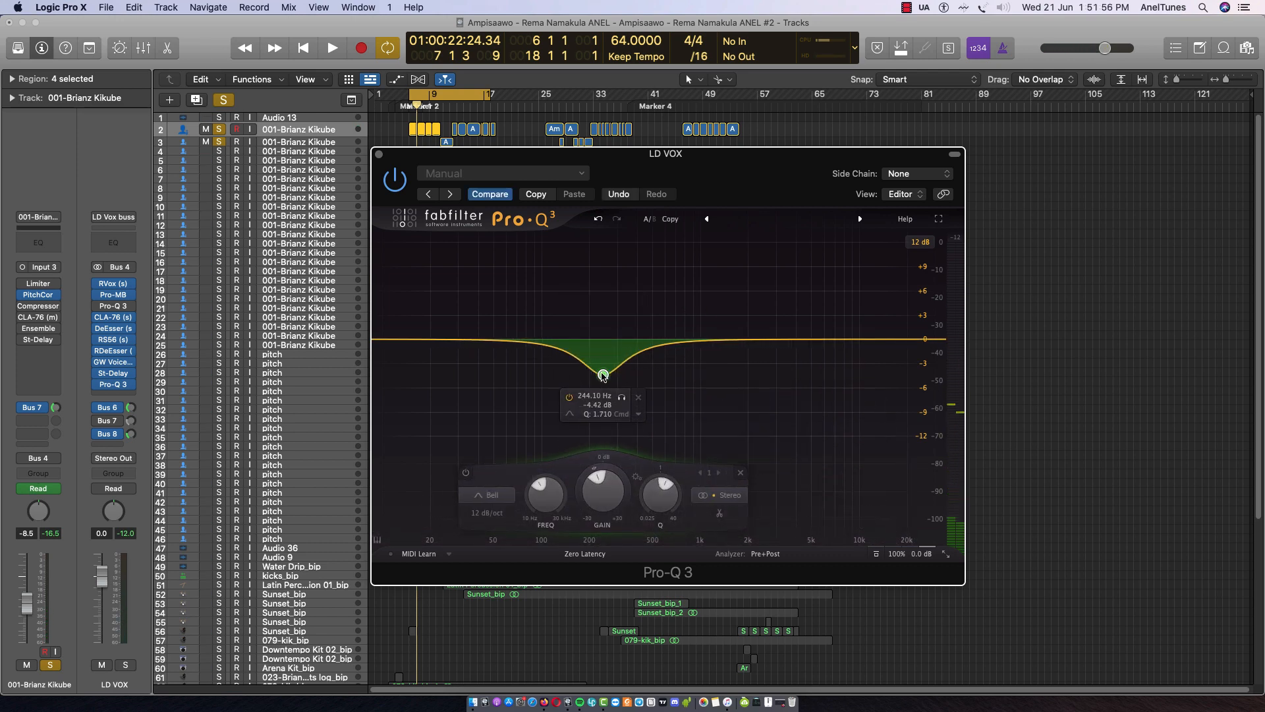
# - During playback, add a second bell cut of about 4 dB just below 1 kHz and deepen the first to -7.08 dB at 255.98 Hz
pyautogui.press('space')
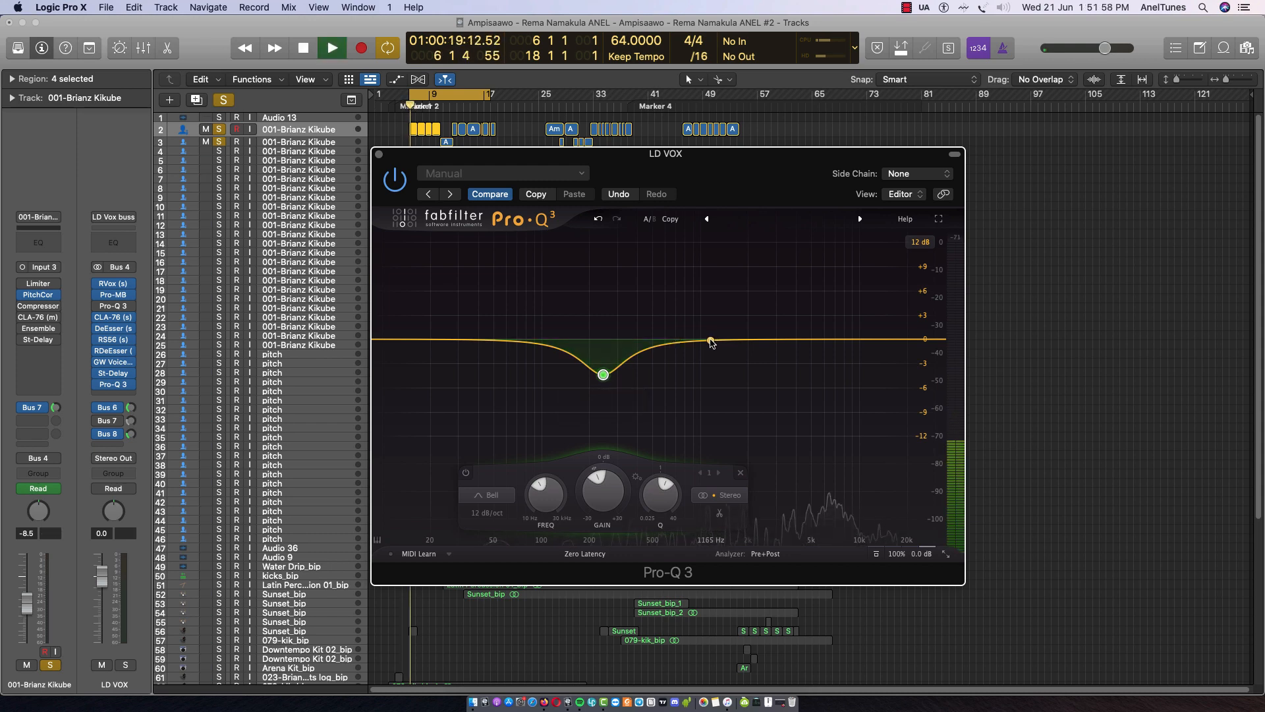
pyautogui.moveTo(706, 340); pyautogui.dragTo(699, 372)
pyautogui.moveTo(603, 374); pyautogui.dragTo(607, 396)
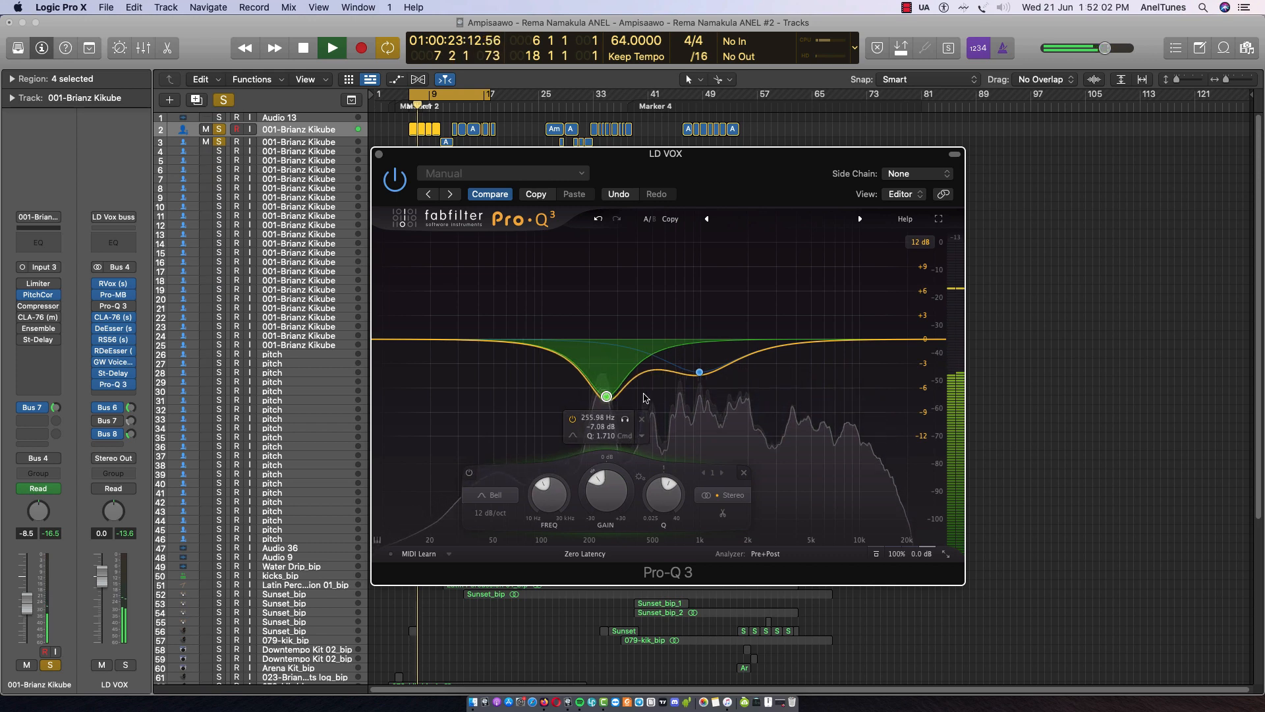
pyautogui.moveTo(700, 376); pyautogui.dragTo(695, 374)
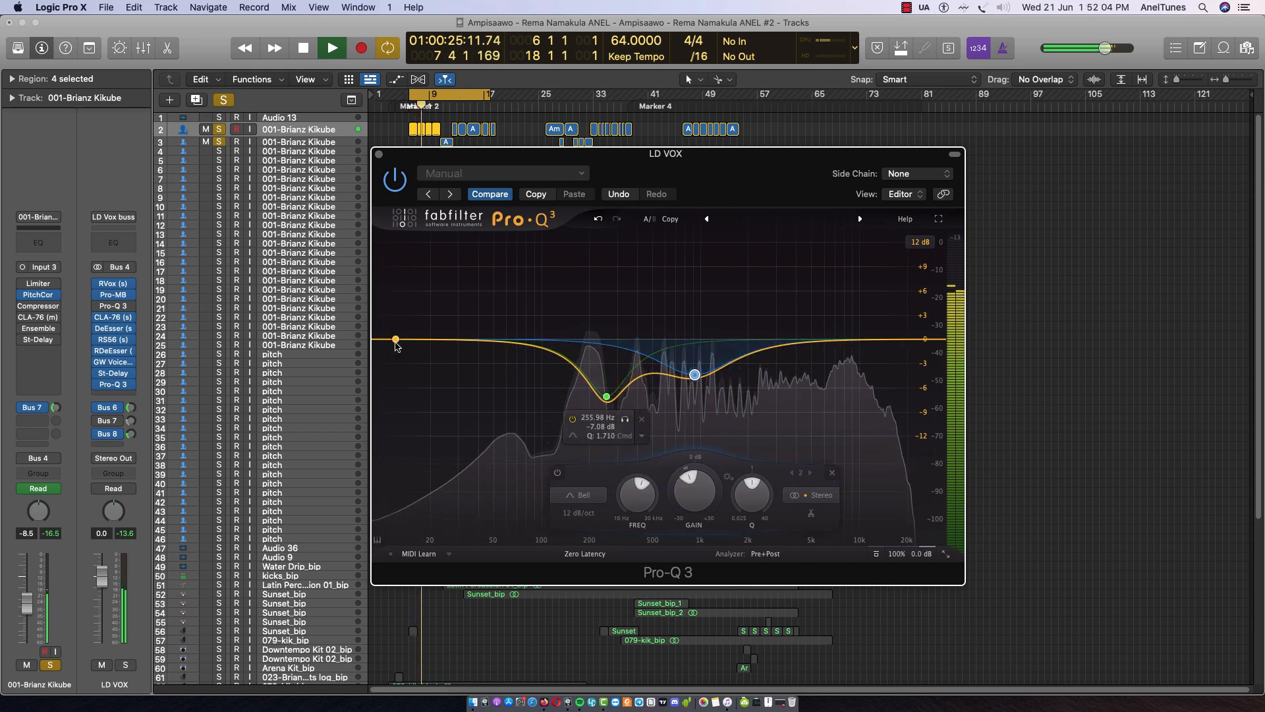
# - Add an 18 dB/oct low cut at 127.71 Hz and lower the bell just below 1 kHz to about -5 dB
pyautogui.click(396, 340)
pyautogui.moveTo(396, 340); pyautogui.dragTo(559, 338)
pyautogui.scroll(1, 558, 338)
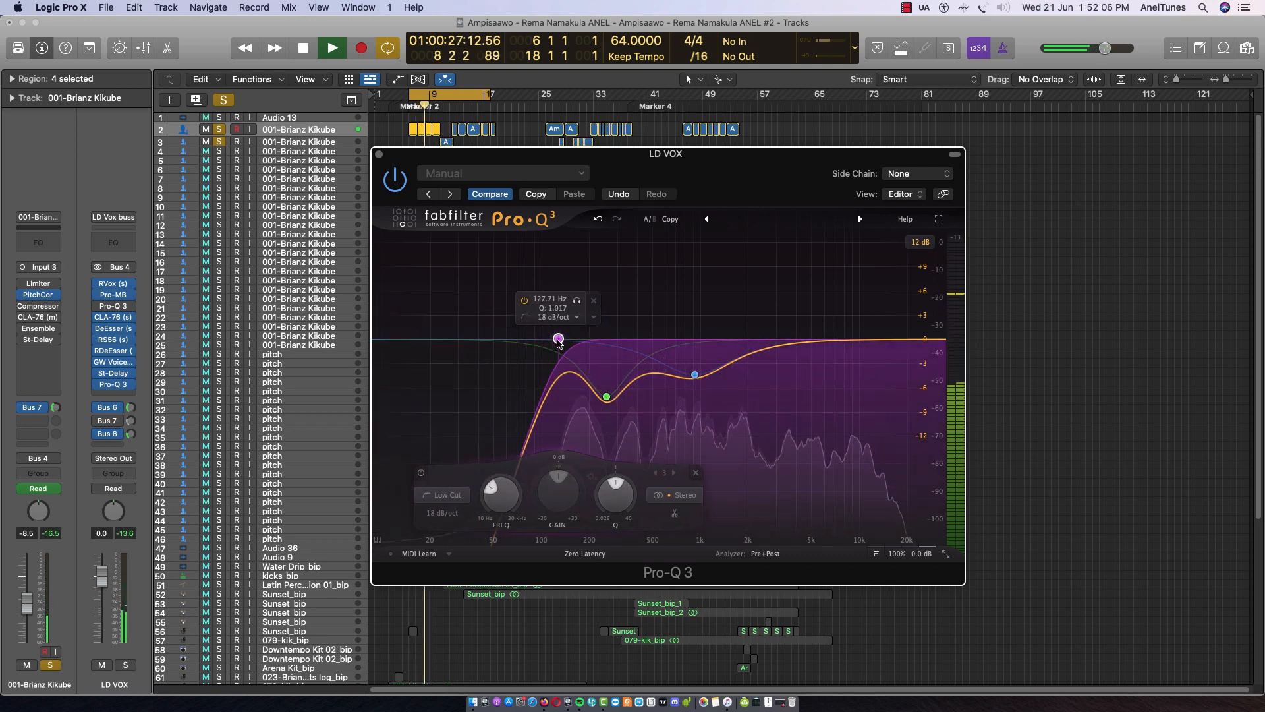
pyautogui.moveTo(696, 372); pyautogui.dragTo(695, 380)
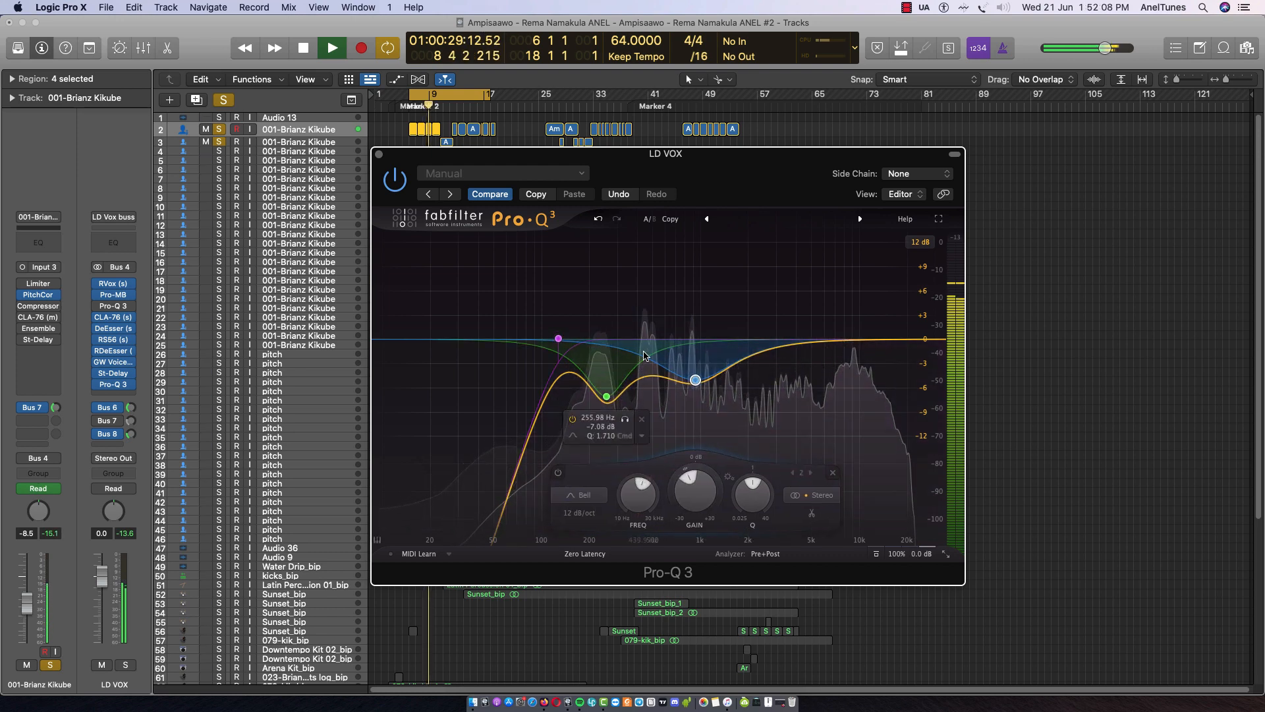
# - Add a narrow bell cut at 459.20 Hz, -4.55 dB, Q 4.999, between the two existing bells and audition it
pyautogui.moveTo(644, 340); pyautogui.dragTo(649, 377)
pyautogui.scroll(10, 643, 319)
pyautogui.press('space')
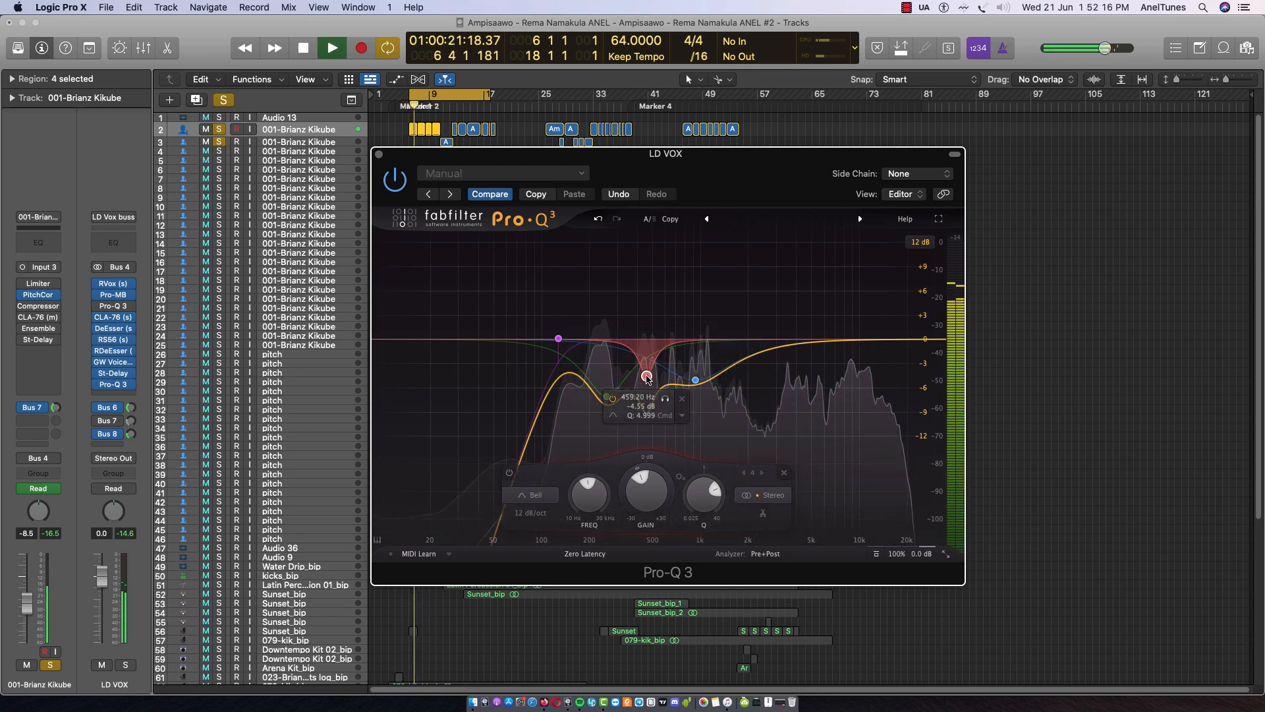
pyautogui.press('space')
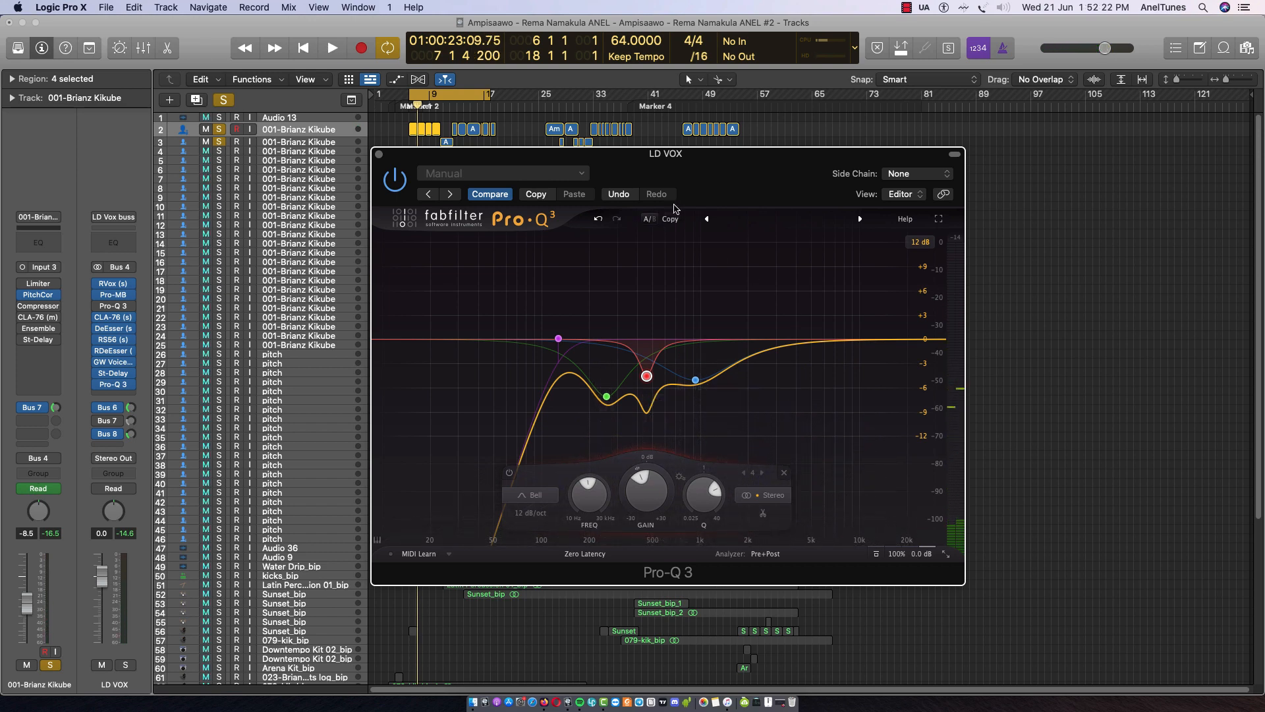
pyautogui.moveTo(685, 167); pyautogui.dragTo(681, 152)
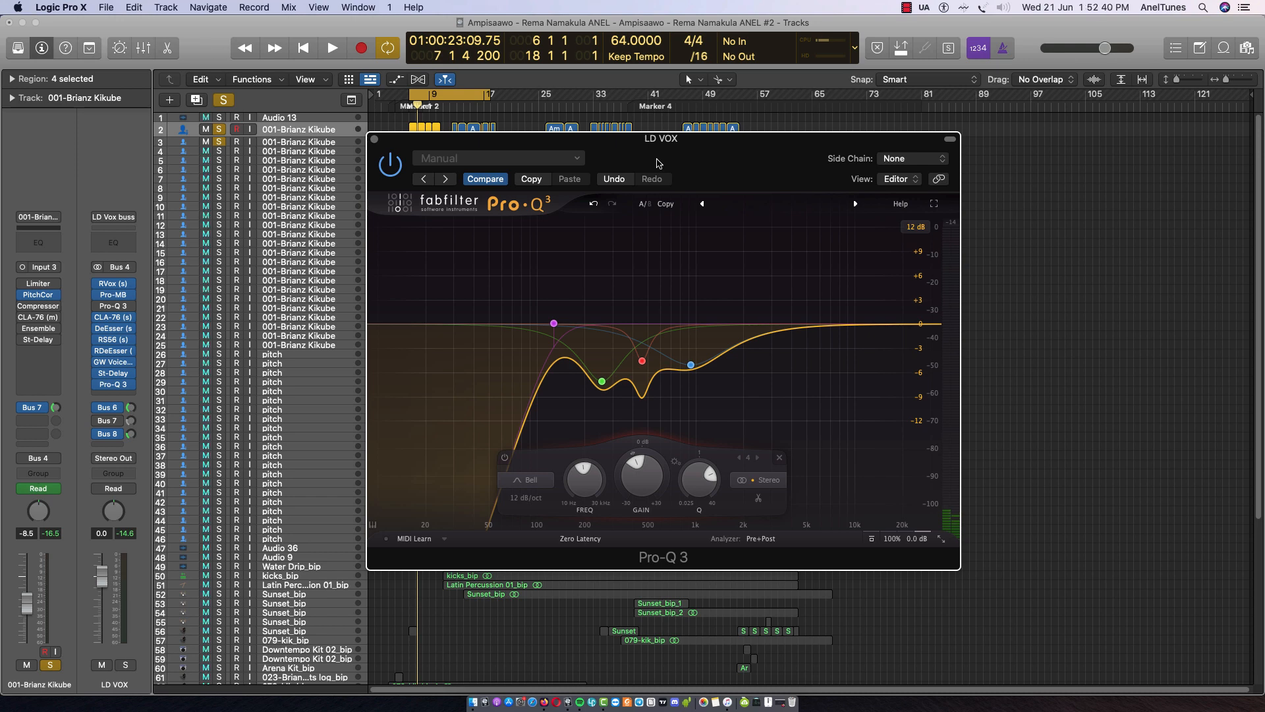
pyautogui.moveTo(655, 379)
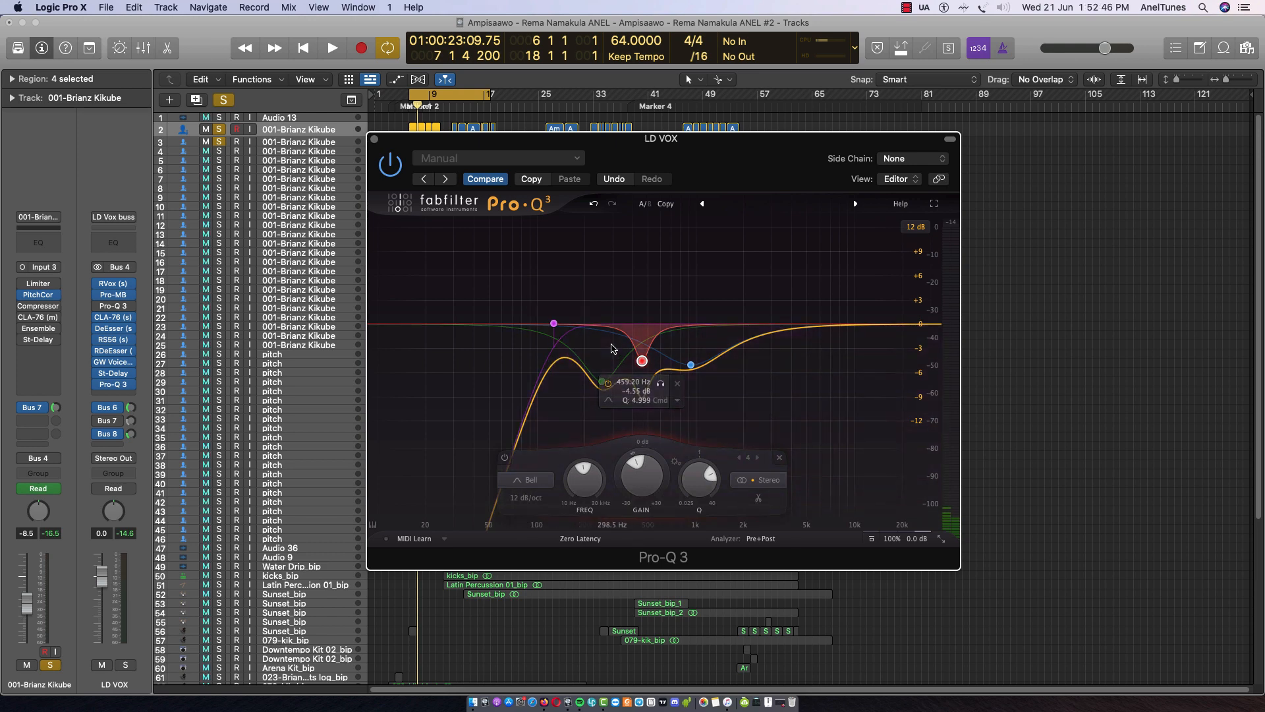
pyautogui.moveTo(605, 389)
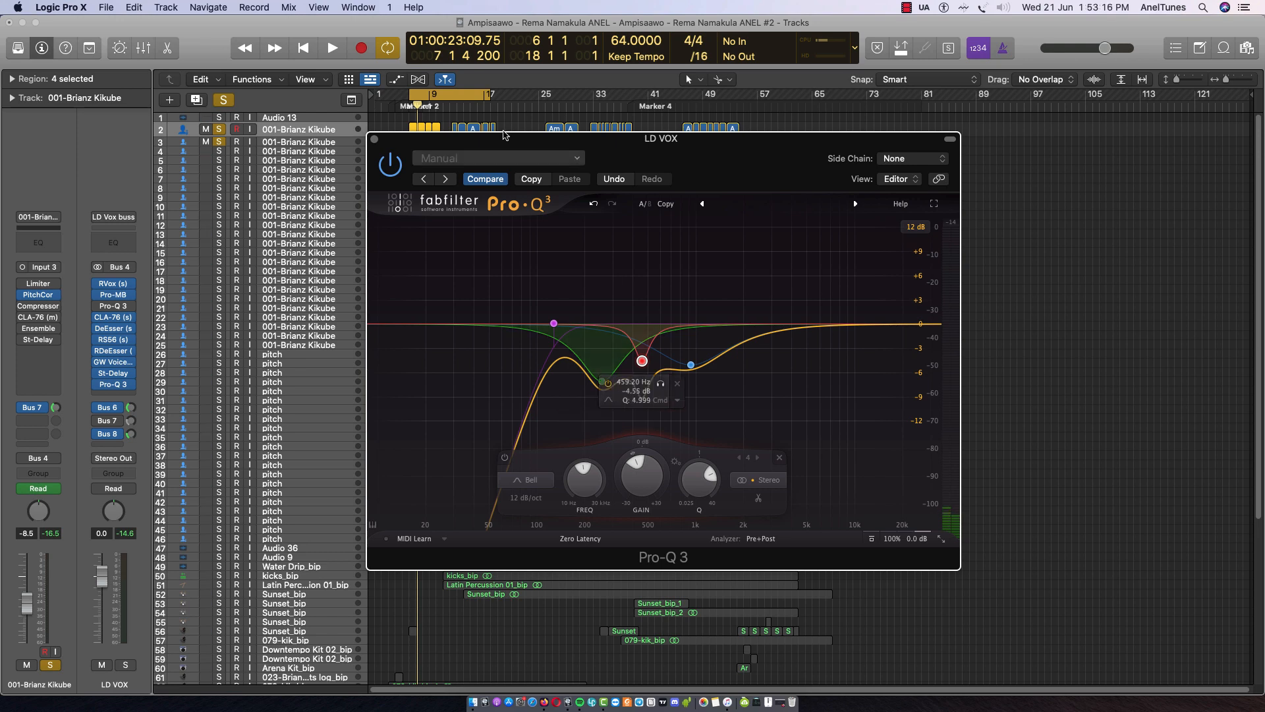
pyautogui.moveTo(470, 141); pyautogui.dragTo(481, 136)
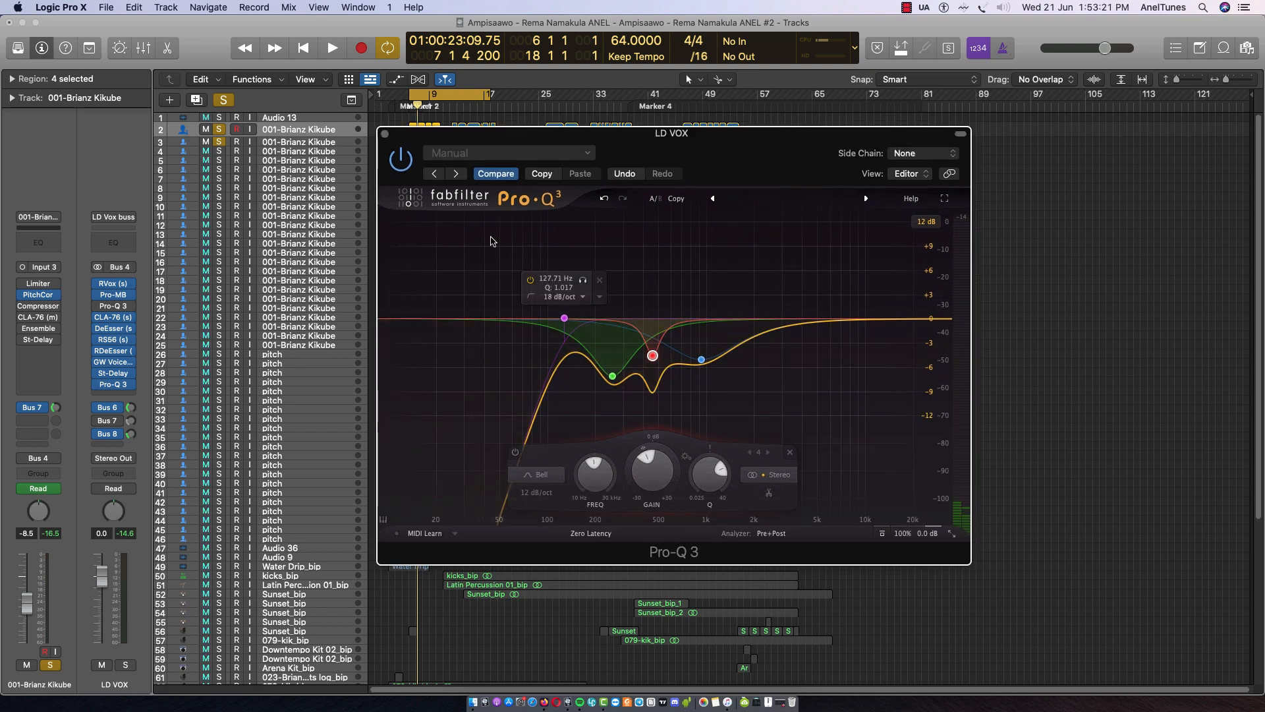
# - Bypass the new Pro-Q 3, close its window and open the original Pro-Q 3 on the LD VOX channel
pyautogui.click(385, 135)
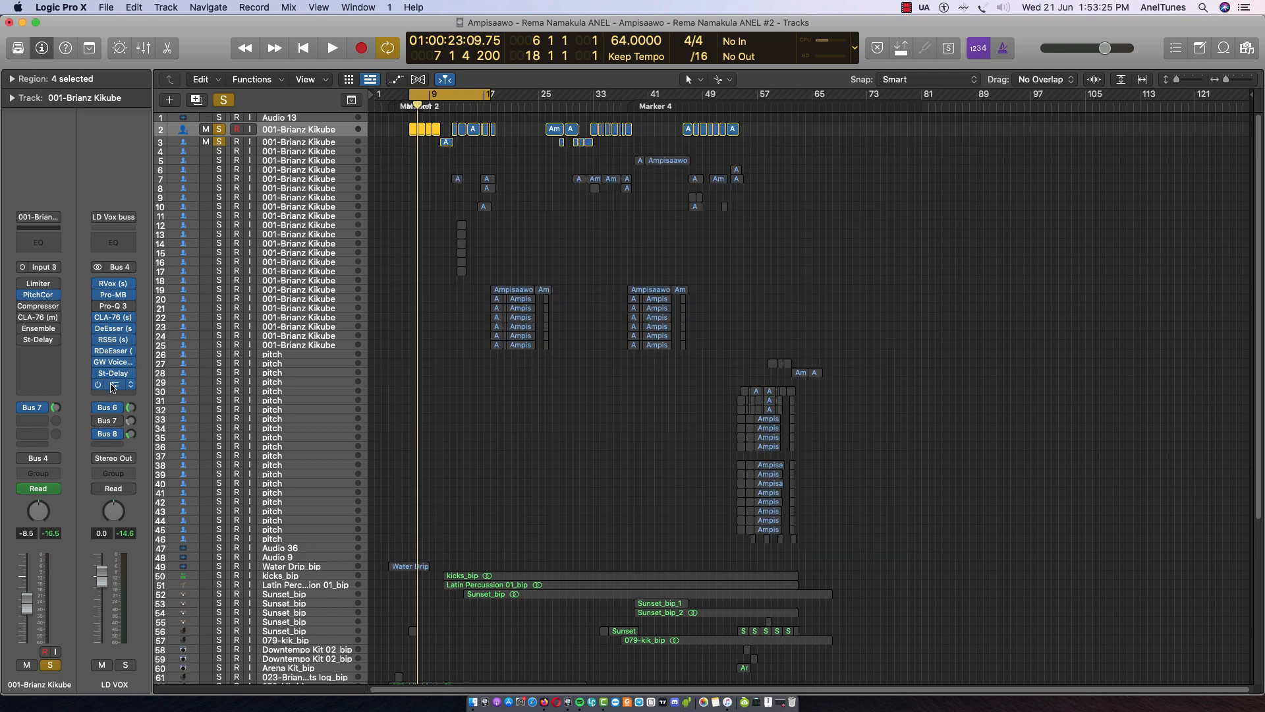
pyautogui.click(114, 385)
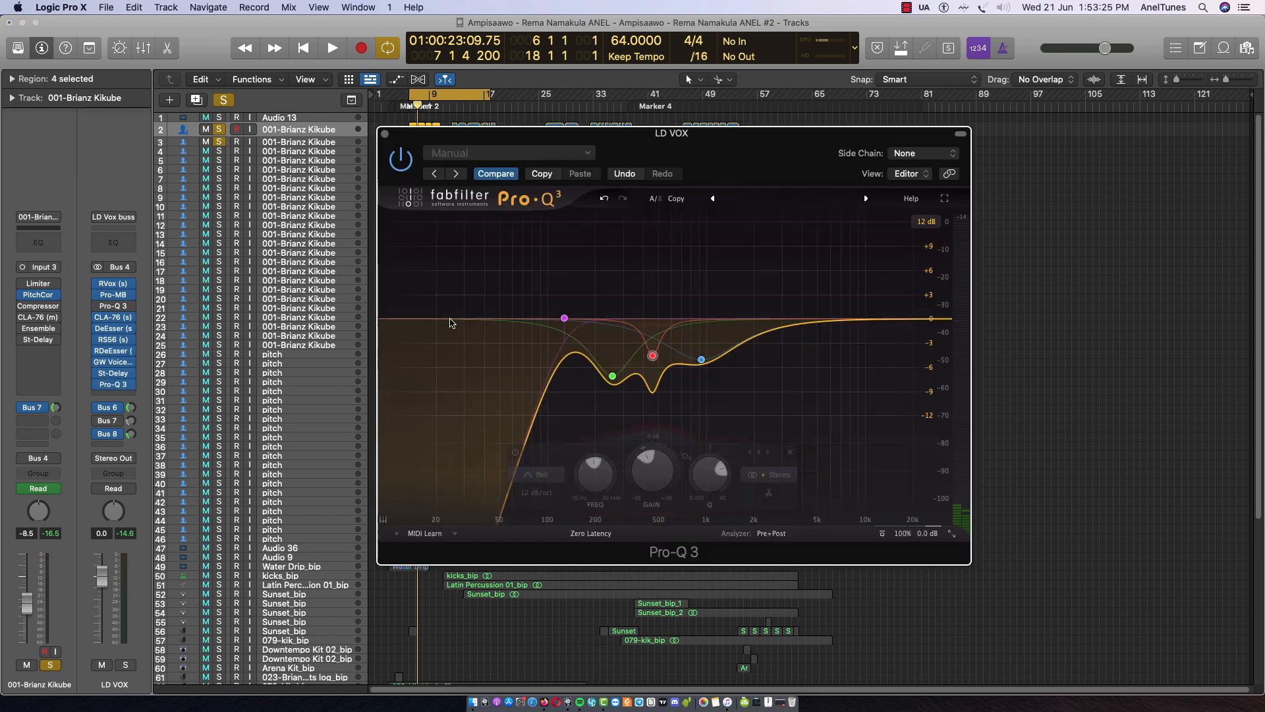
pyautogui.click(386, 135)
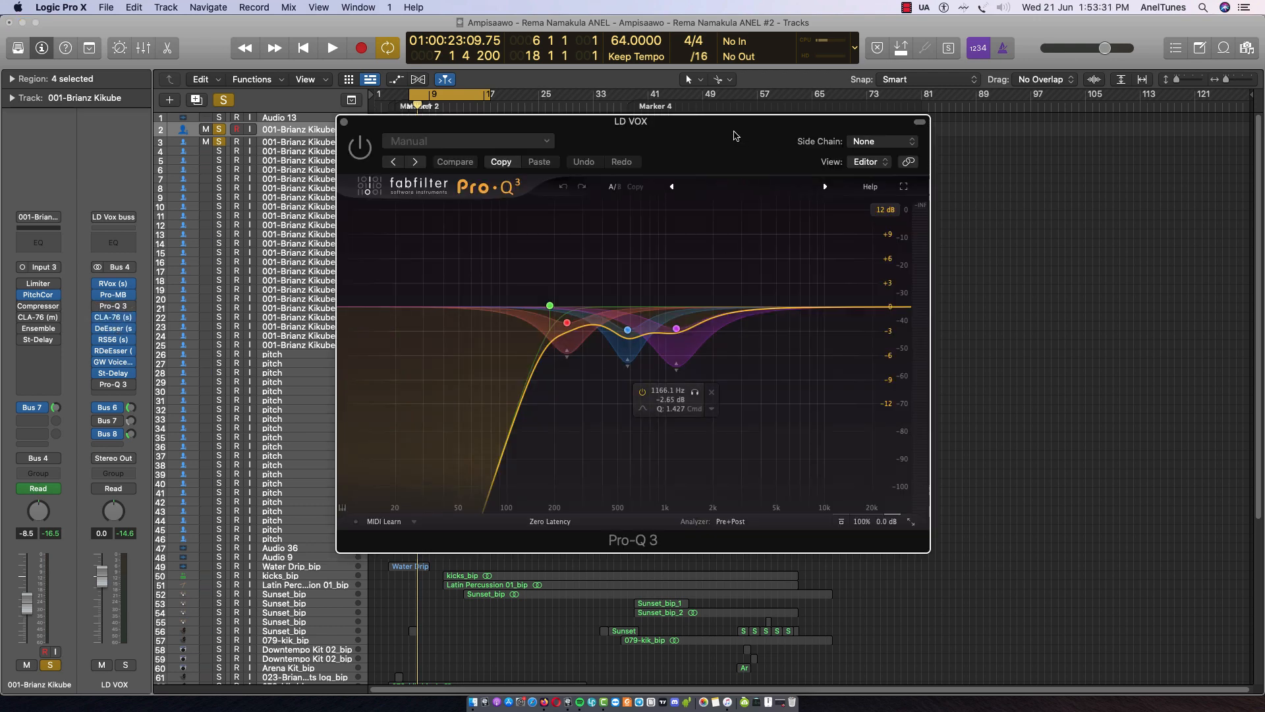
pyautogui.moveTo(733, 129); pyautogui.dragTo(709, 156)
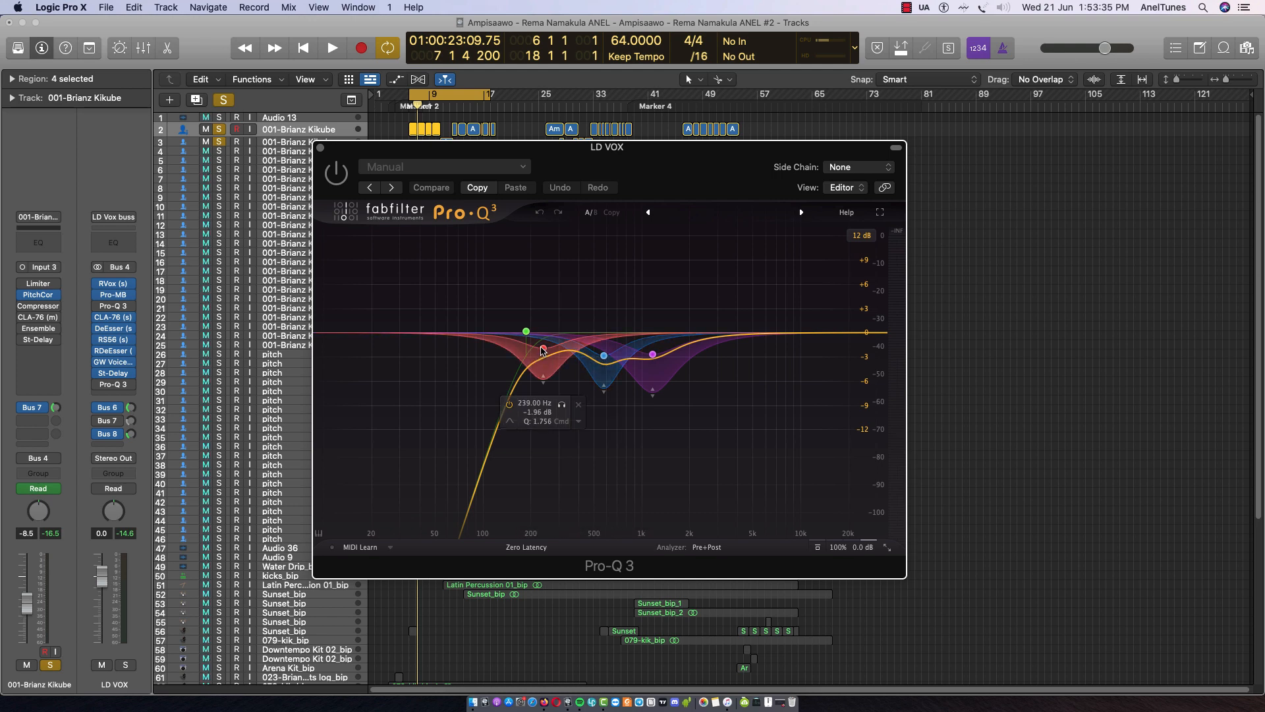
# - Examine the red, blue and purple dynamic bands in the original Pro-Q 3, and reopen the new Pro-Q 3 for comparison
pyautogui.click(544, 350)
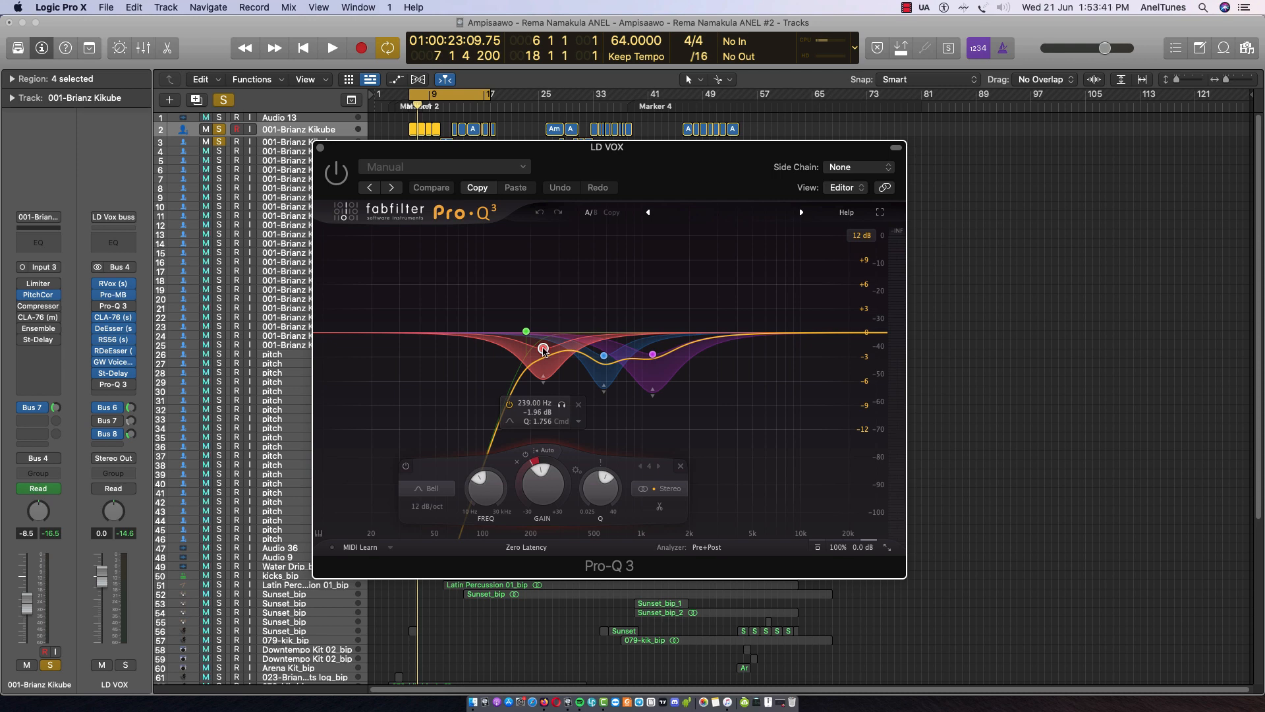
pyautogui.click(604, 356)
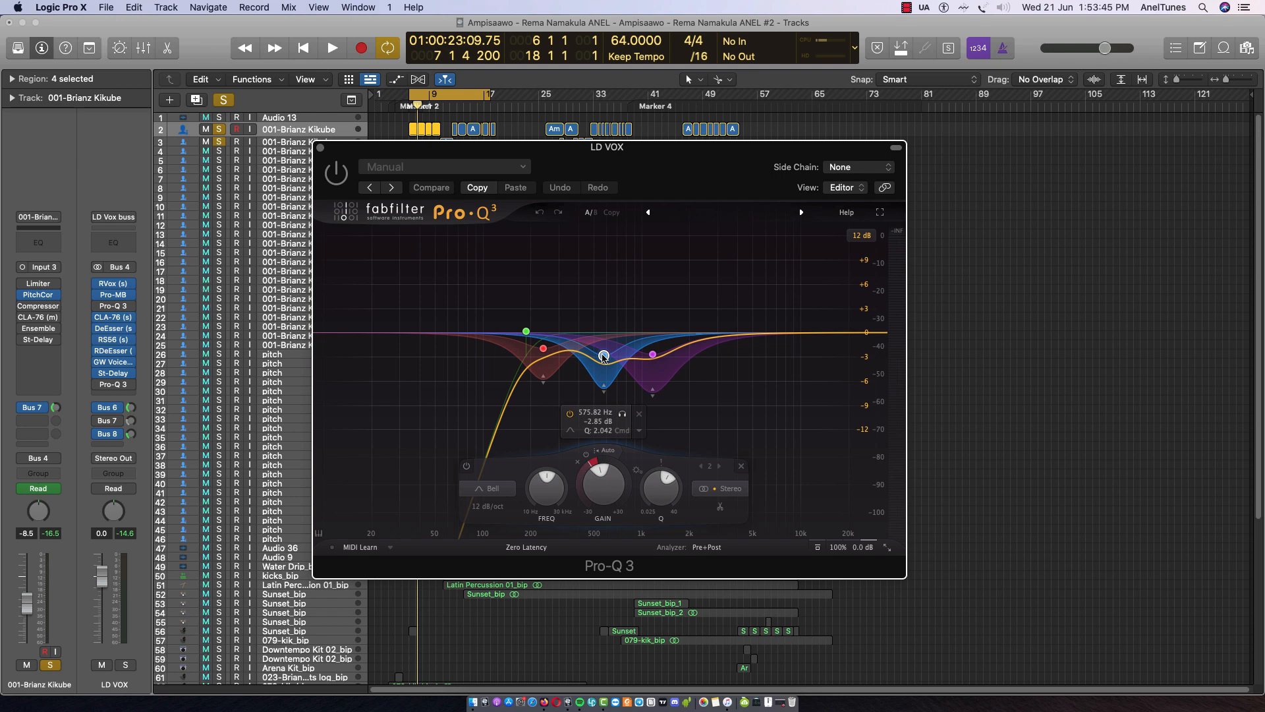
pyautogui.click(544, 349)
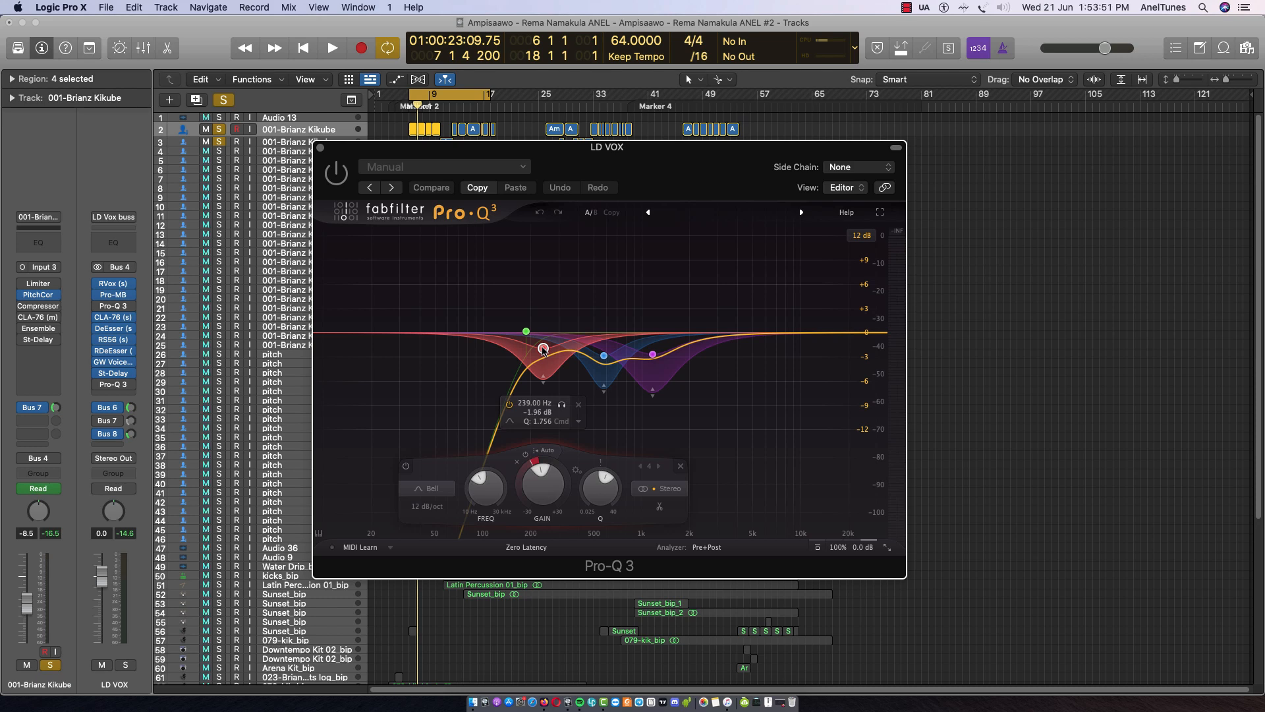
pyautogui.click(652, 354)
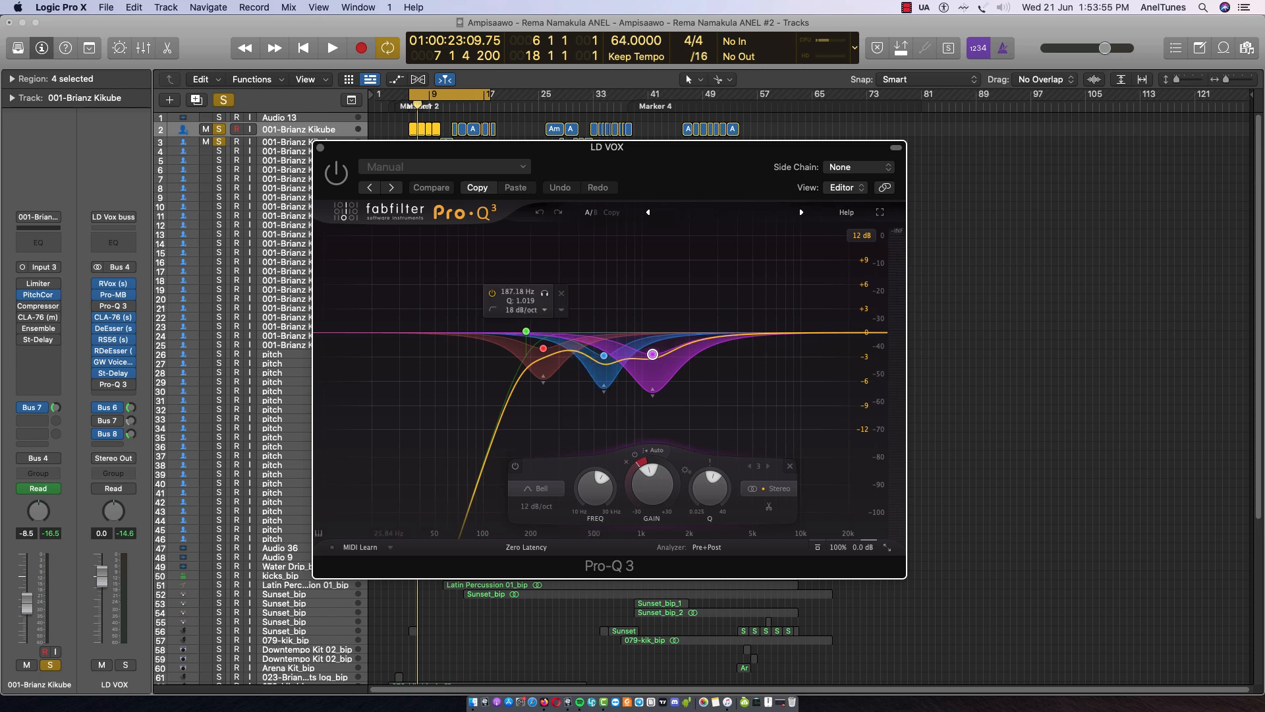
pyautogui.click(114, 386)
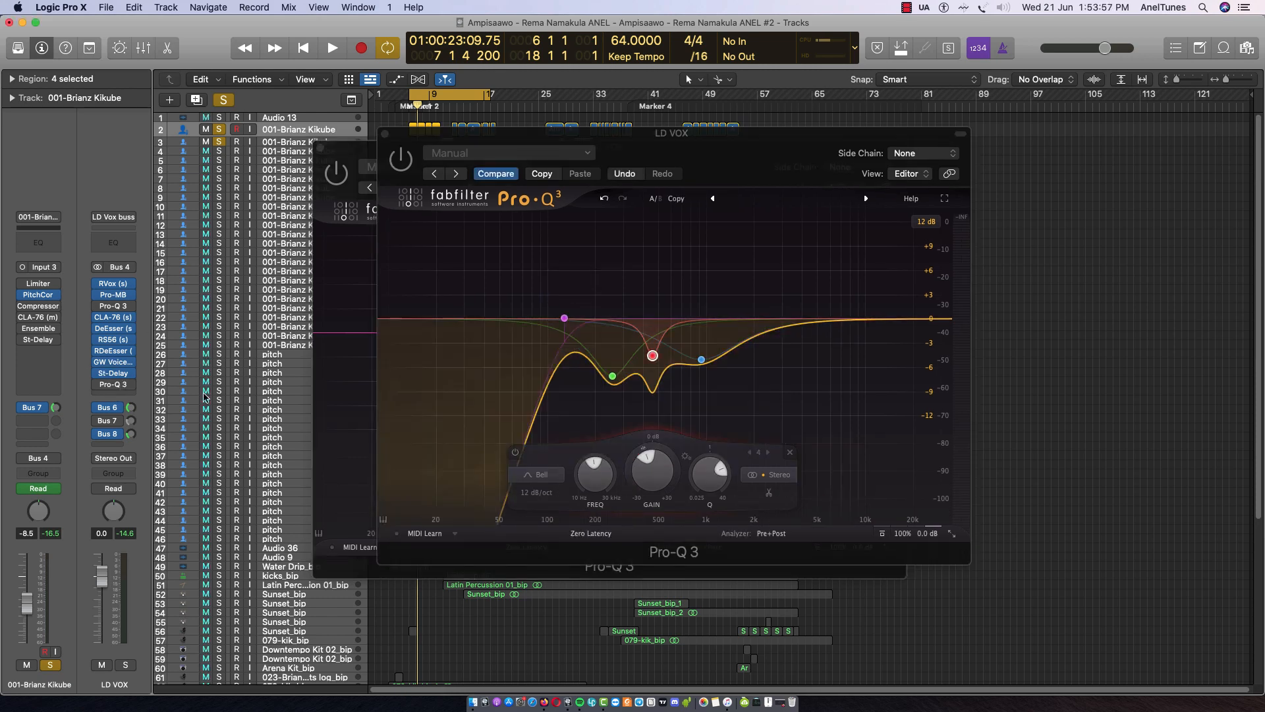
# - Review the green, red and blue static bell cuts in the new Pro-Q 3 and close its window
pyautogui.click(639, 154)
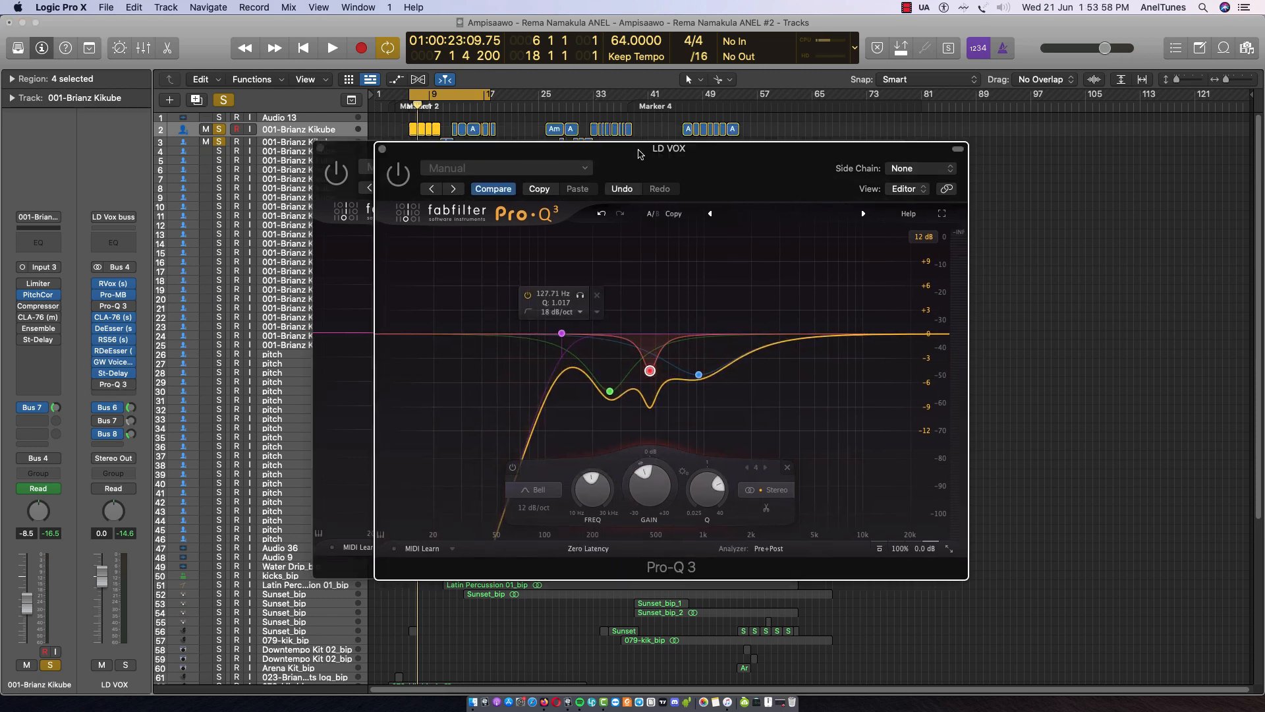
pyautogui.click(609, 393)
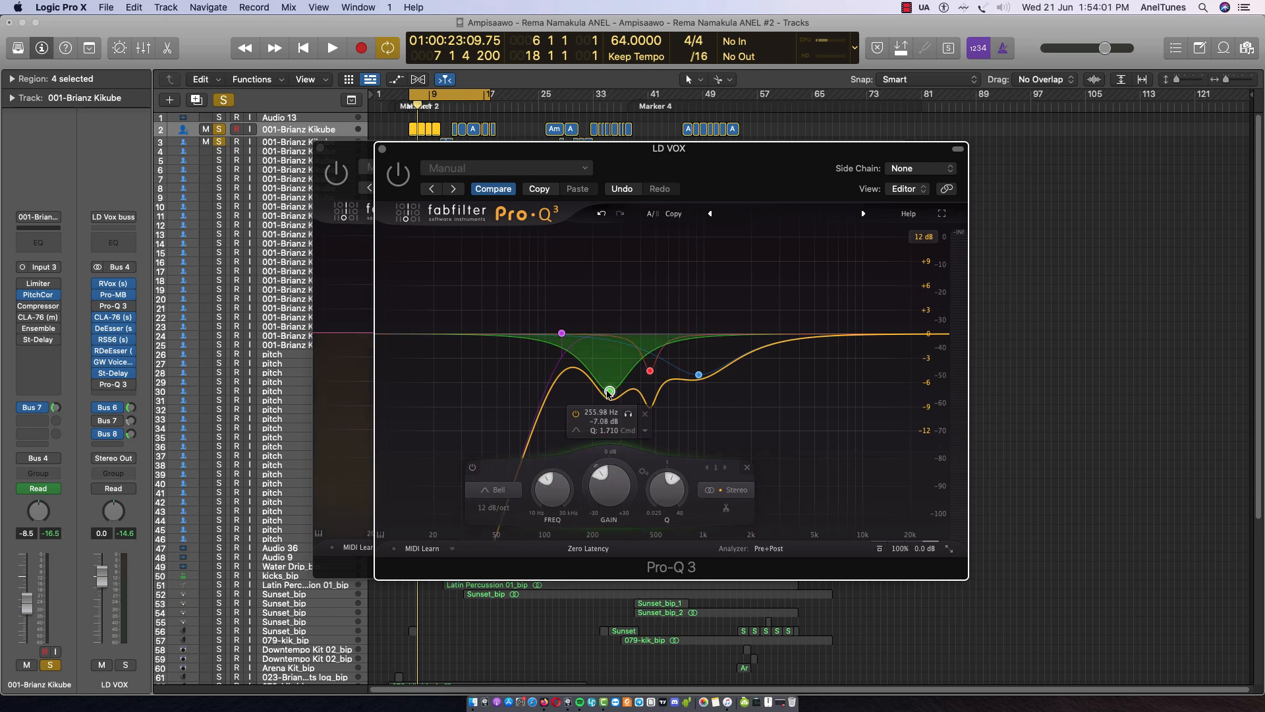
pyautogui.click(650, 372)
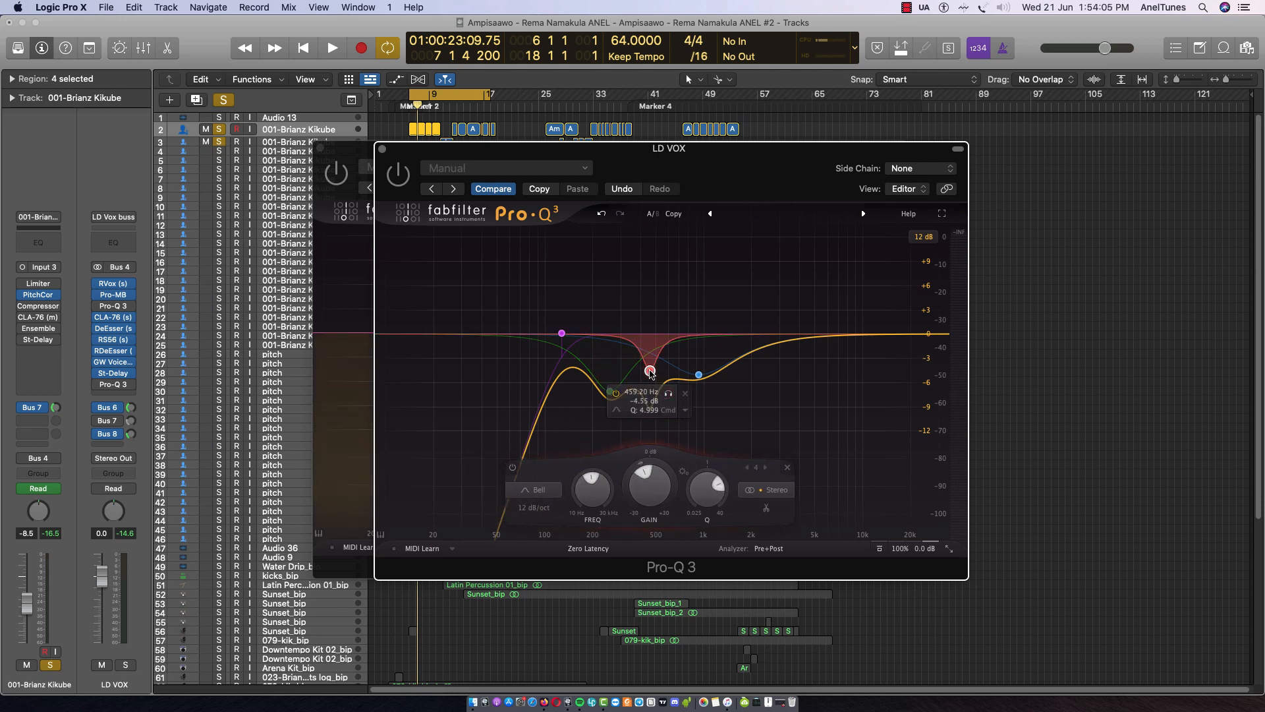
pyautogui.click(698, 375)
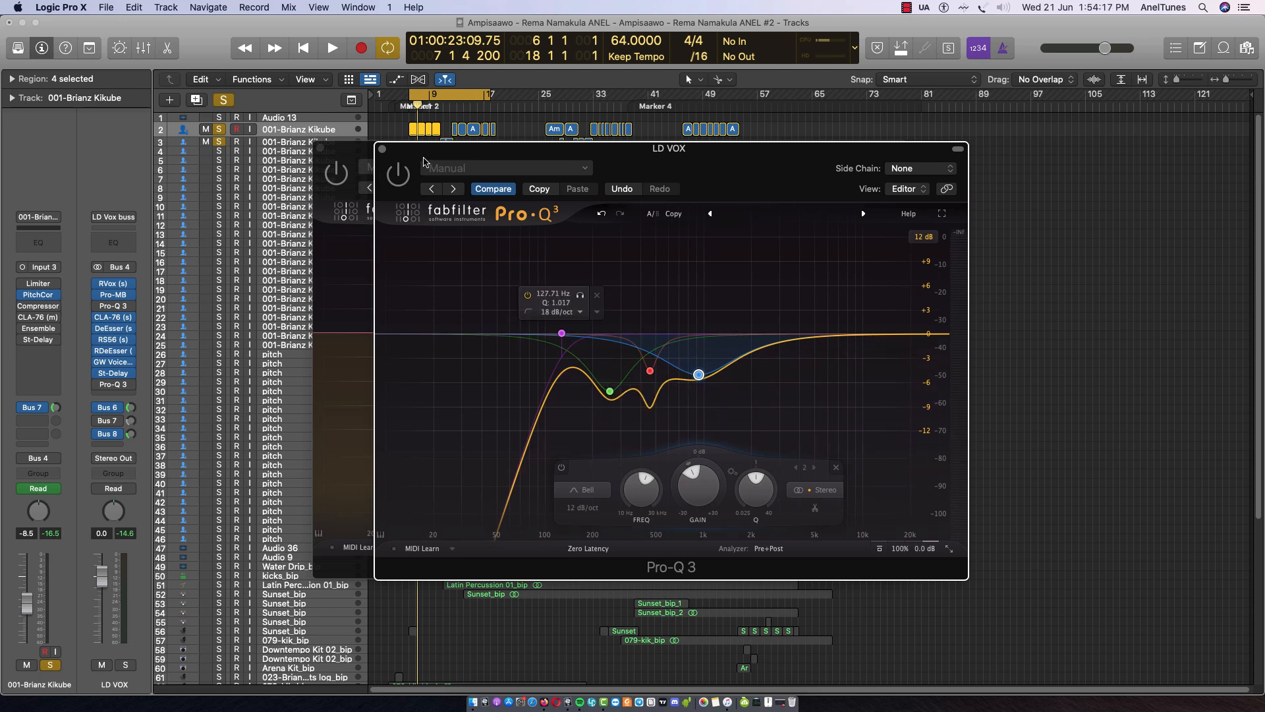
pyautogui.moveTo(436, 156); pyautogui.dragTo(435, 153)
pyautogui.click(381, 145)
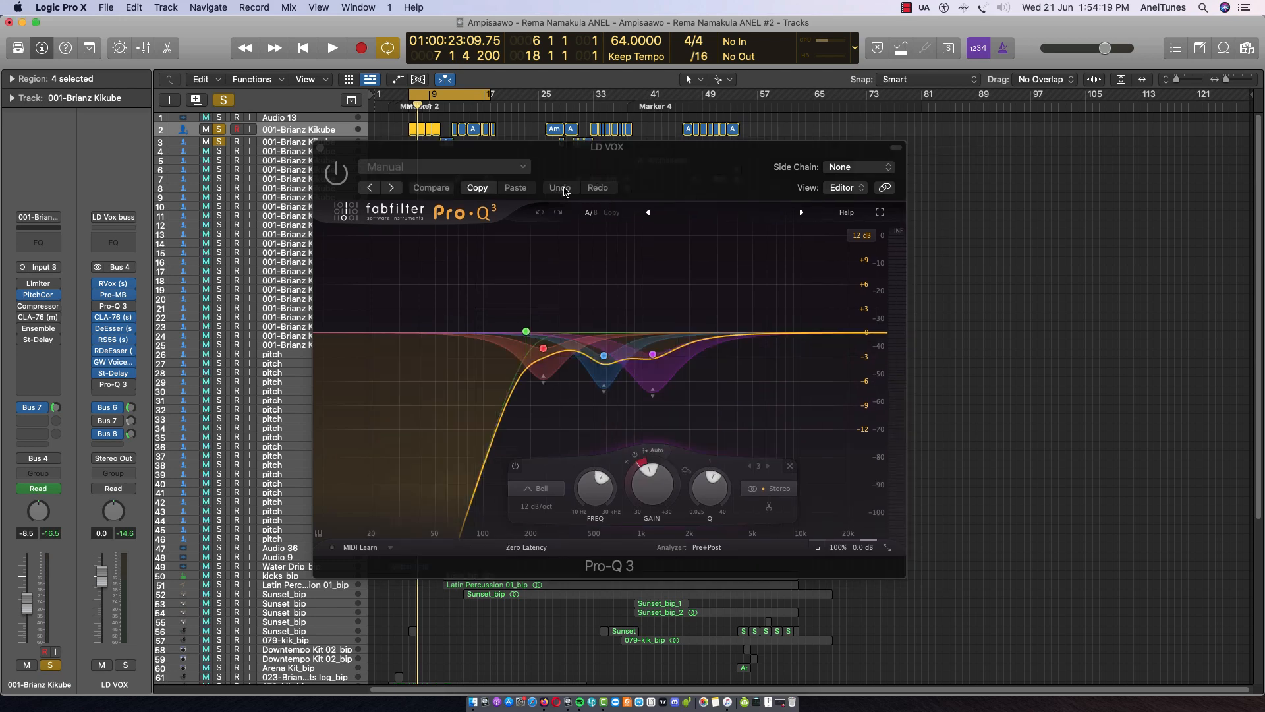
# - Enable the original Pro-Q 3 and audition the vocal with dynamics disabled on its red, blue and purple bands
pyautogui.moveTo(585, 165); pyautogui.dragTo(587, 163)
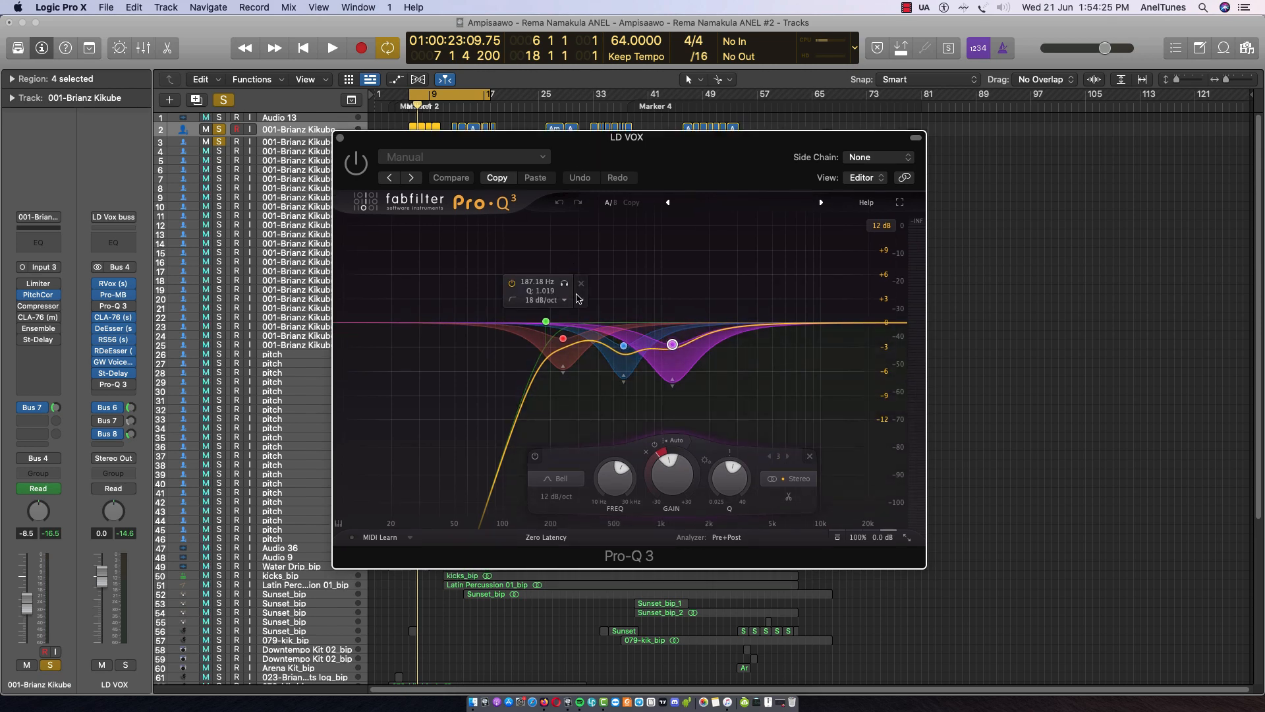
pyautogui.click(563, 339)
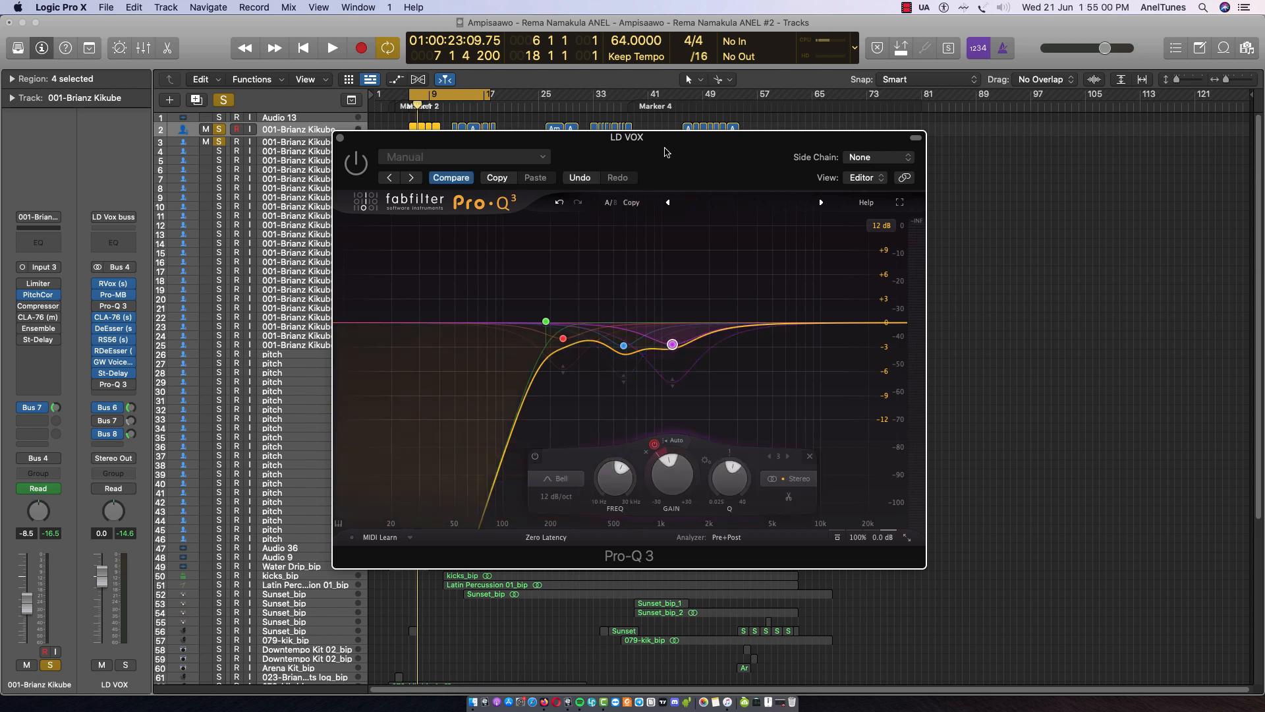
pyautogui.moveTo(662, 148); pyautogui.dragTo(654, 151)
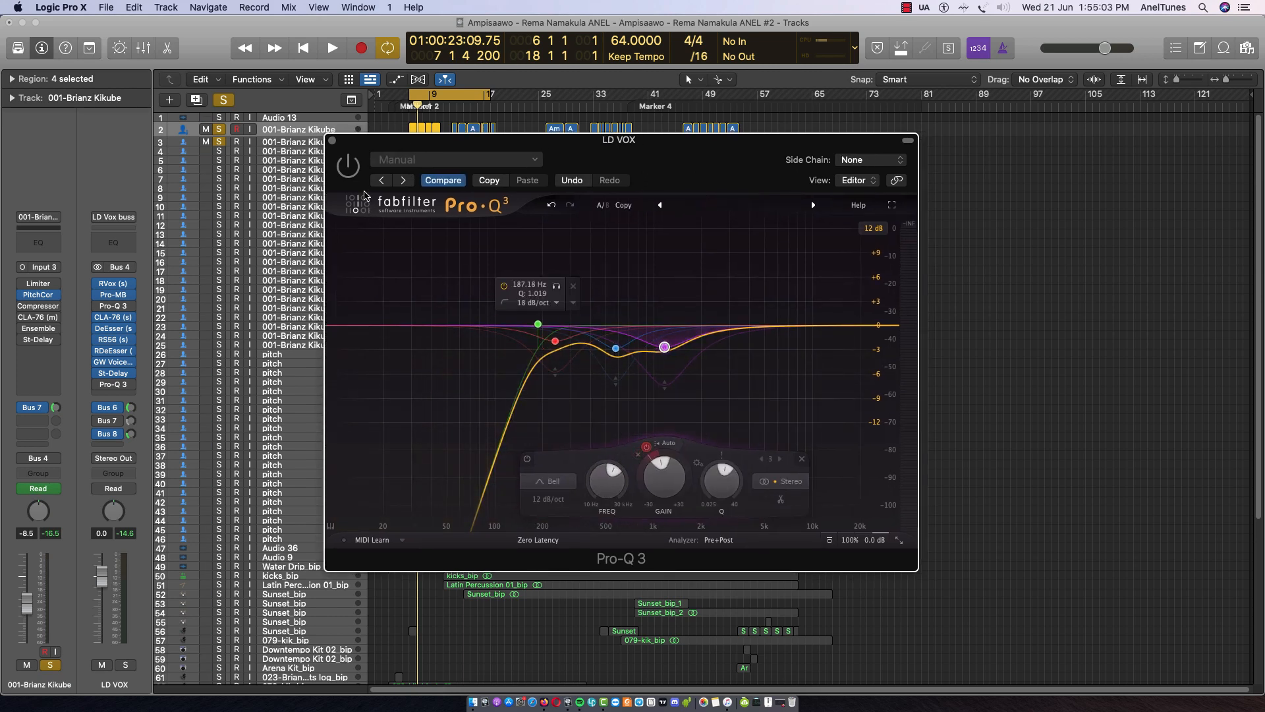
pyautogui.moveTo(654, 148); pyautogui.dragTo(686, 147)
pyautogui.press('space')
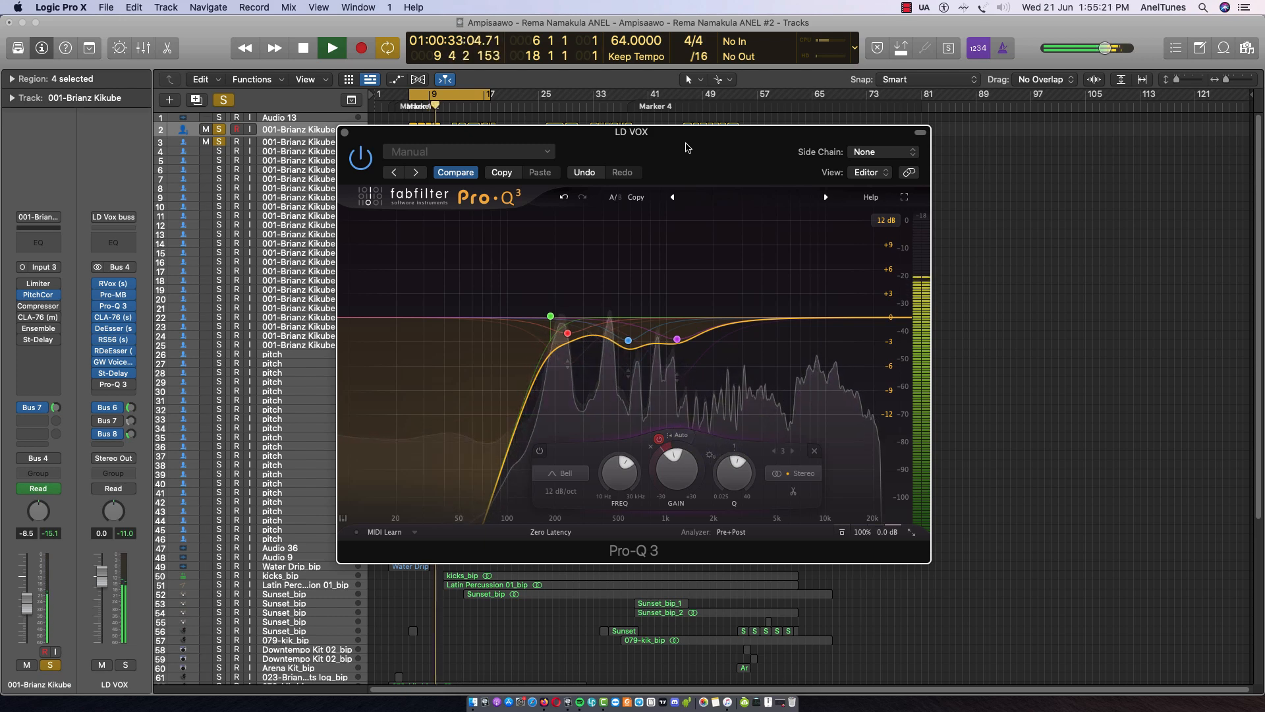
pyautogui.press('space')
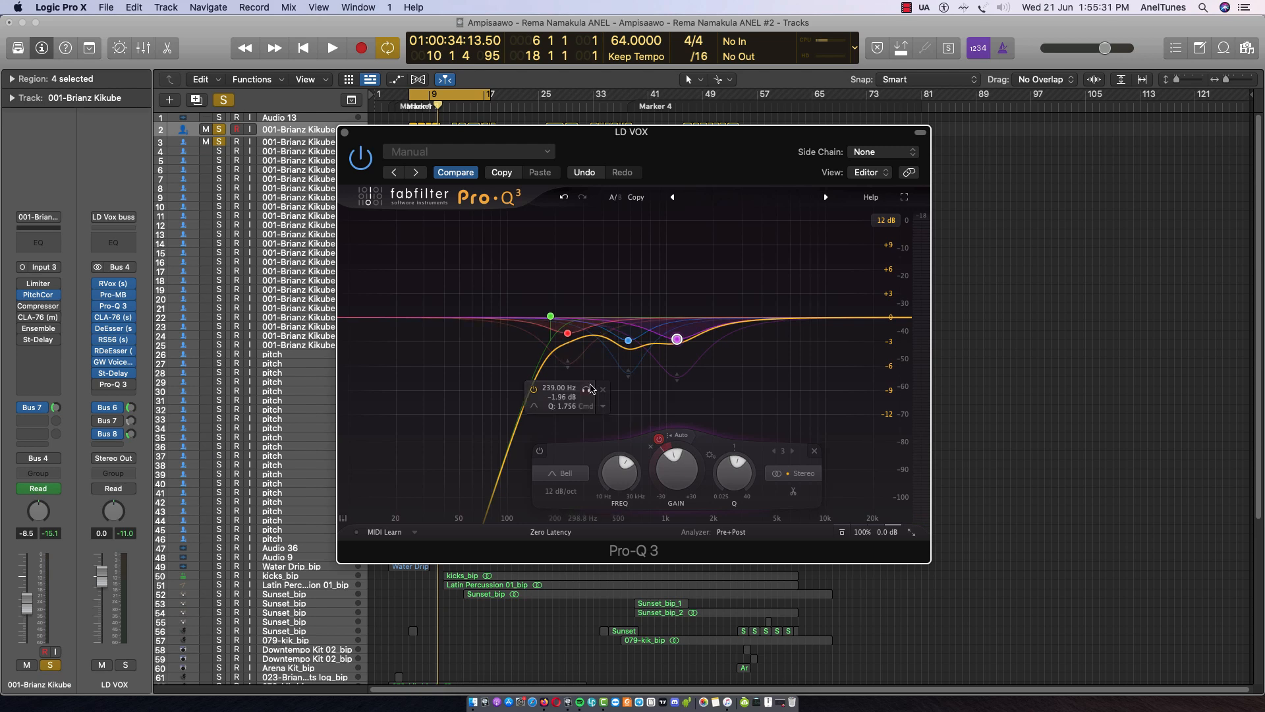
# - Enable dynamics on the red 239 Hz, blue 575.82 Hz and purple 1166.1 Hz bell bands
pyautogui.click(569, 334)
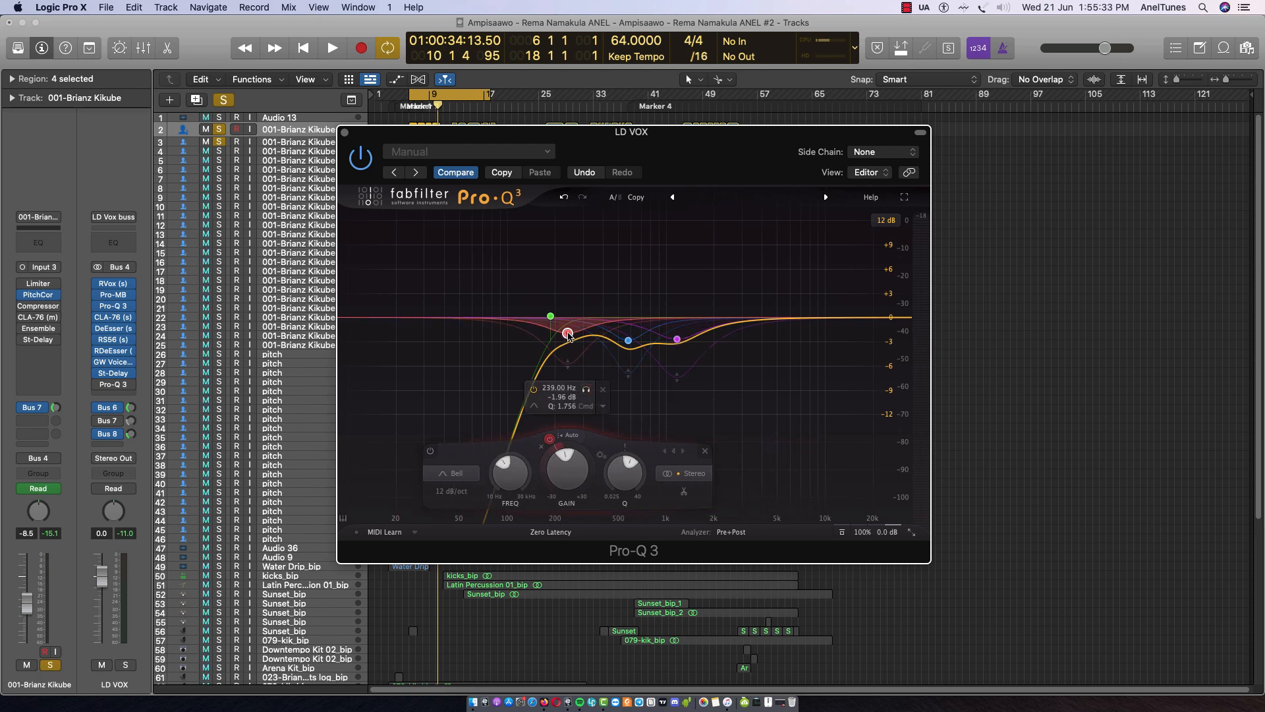
pyautogui.rightClick(570, 335)
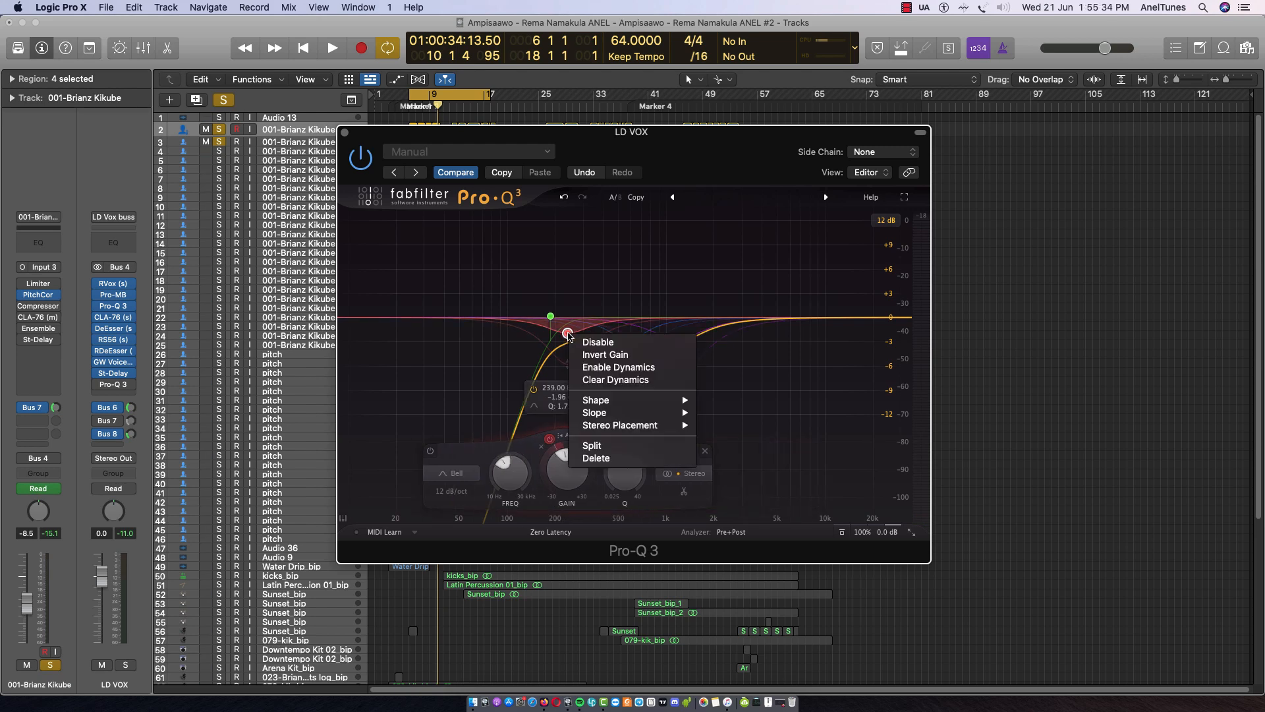
pyautogui.click(618, 370)
pyautogui.click(630, 341)
pyautogui.rightClick(629, 341)
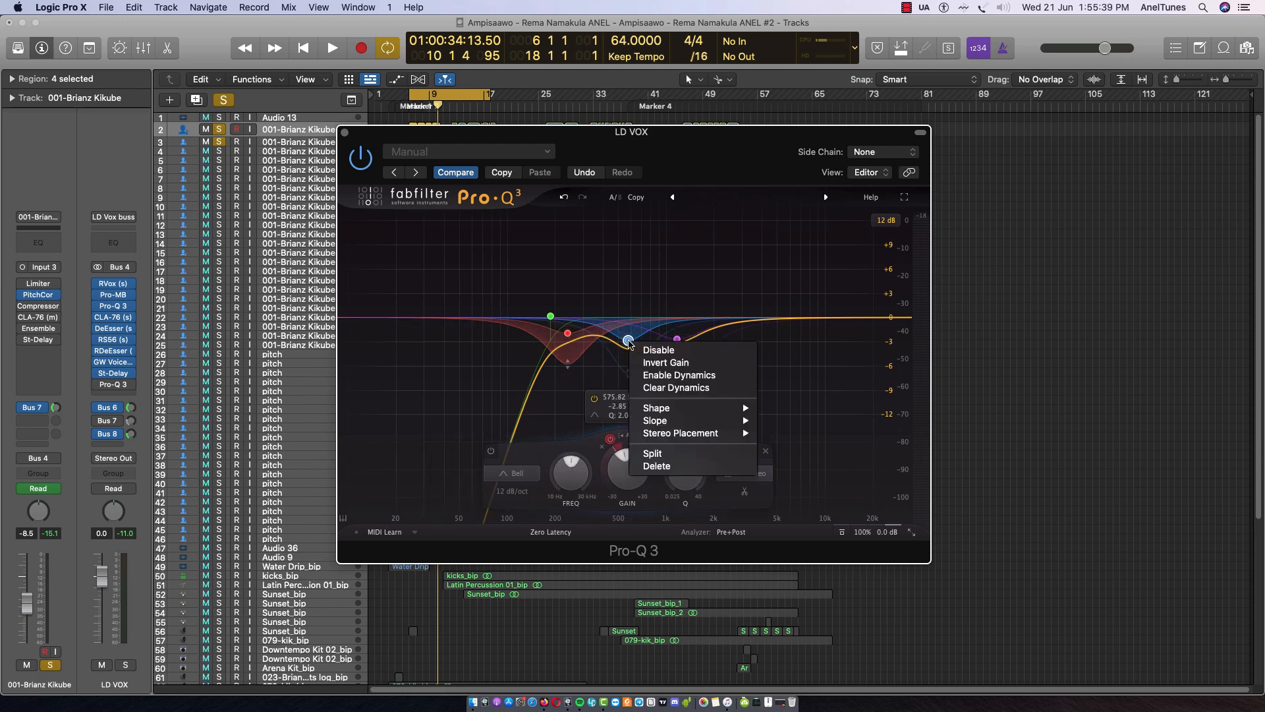
pyautogui.click(649, 376)
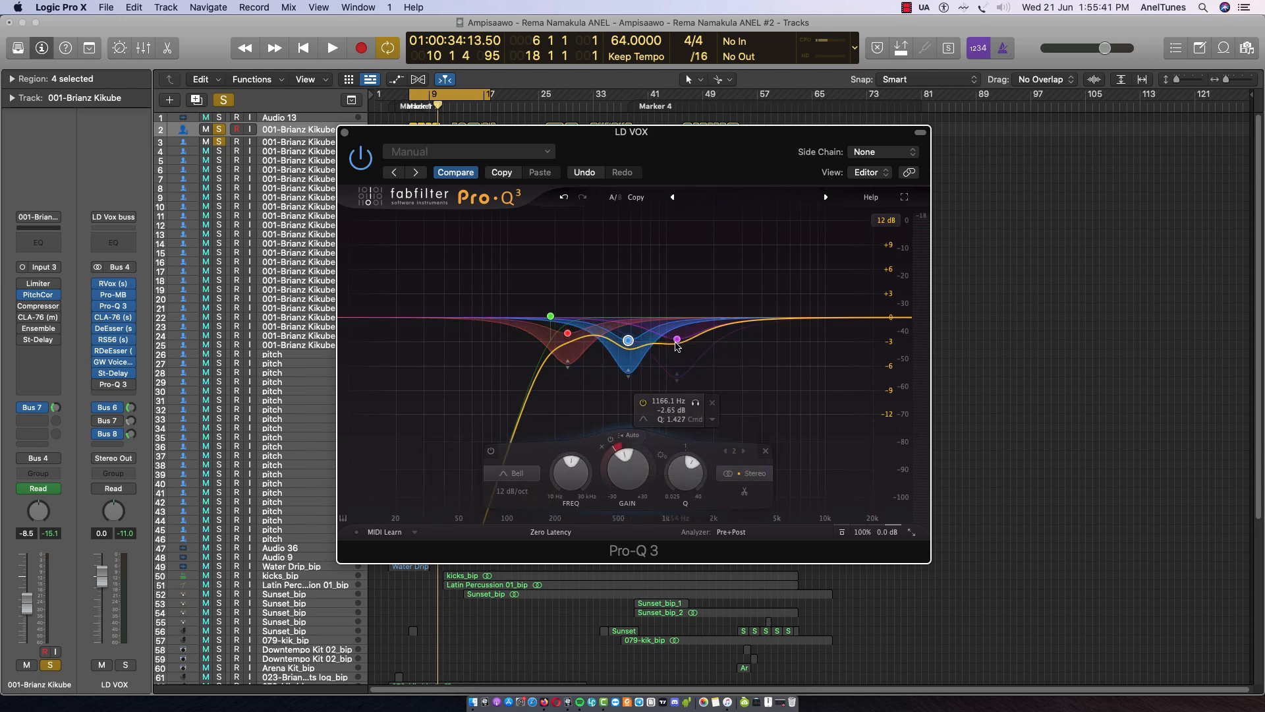
pyautogui.click(677, 339)
pyautogui.rightClick(677, 340)
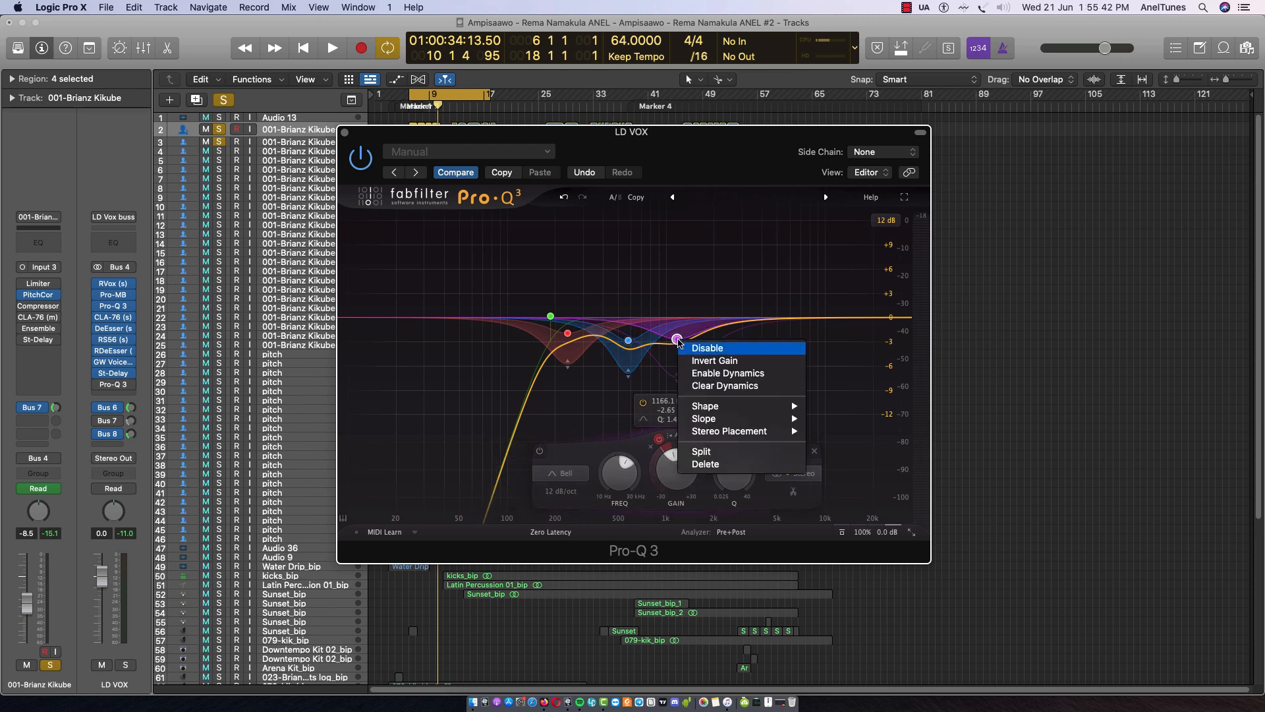
pyautogui.click(707, 373)
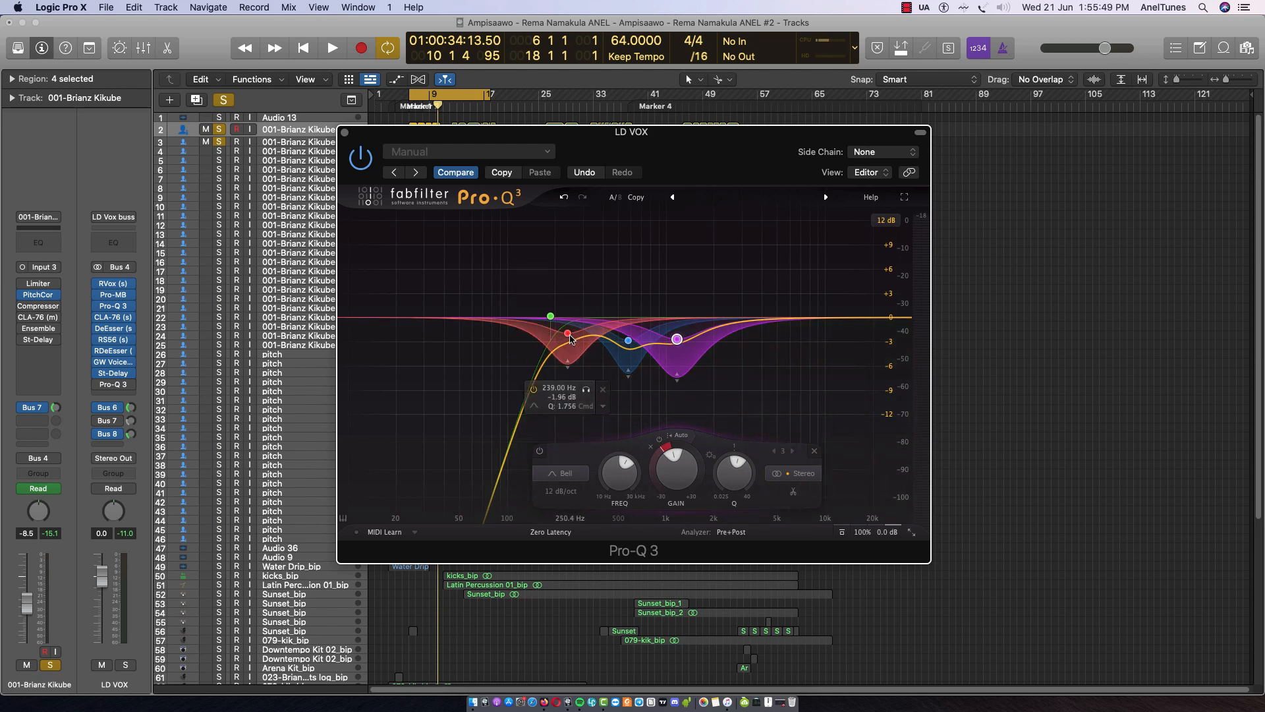
# - Select the red 239 Hz band and audition the vocal through the original Pro-Q 3 with all three dynamic bands active
pyautogui.click(568, 334)
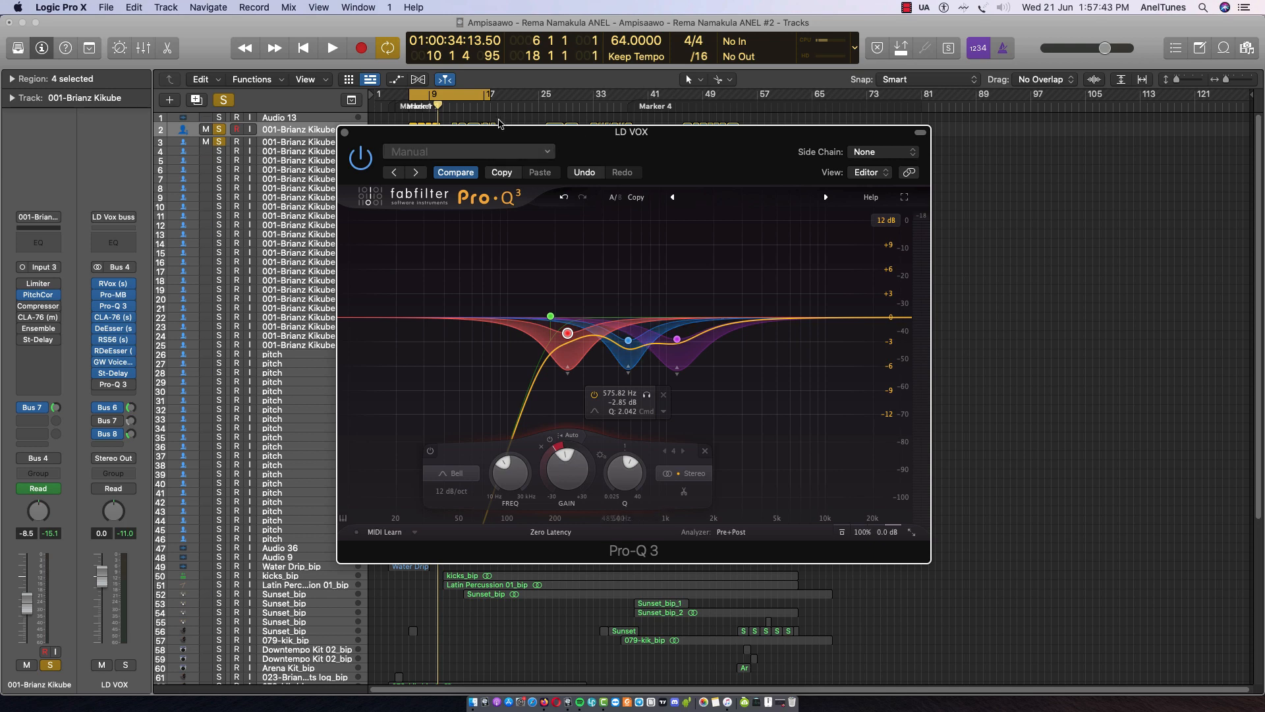
pyautogui.moveTo(594, 160); pyautogui.dragTo(572, 189)
pyautogui.press('space')
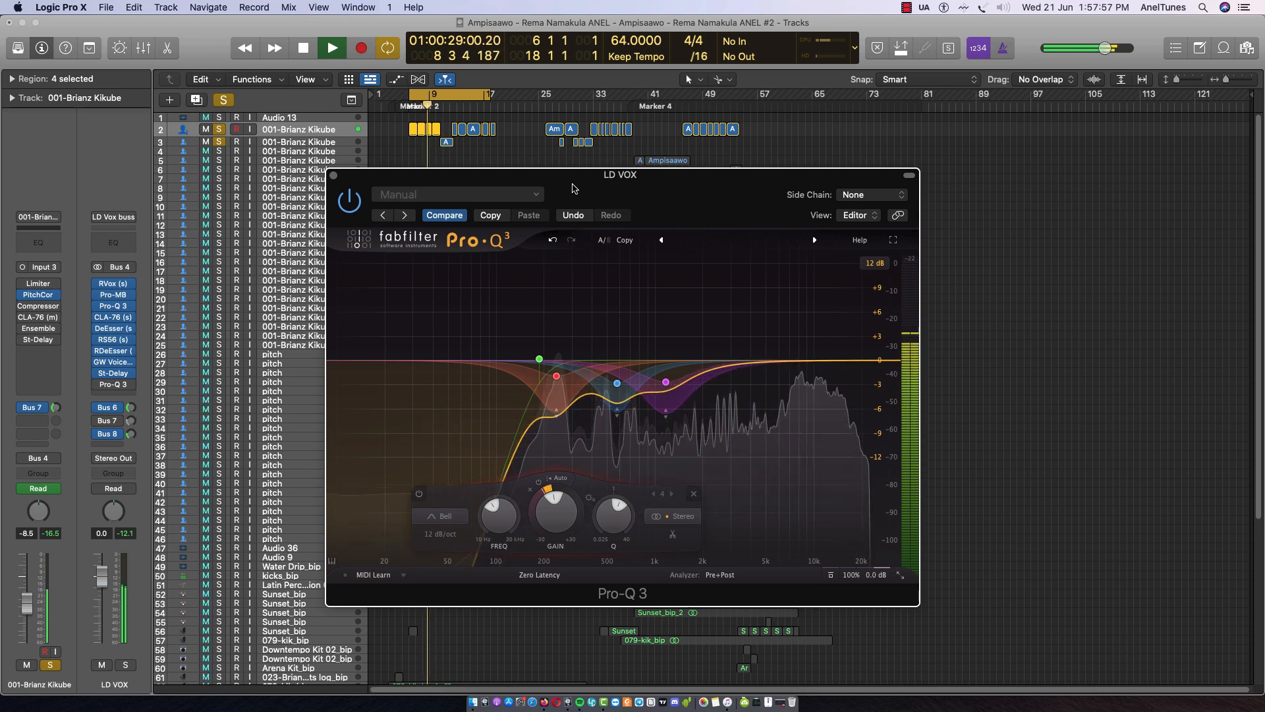
pyautogui.press('space')
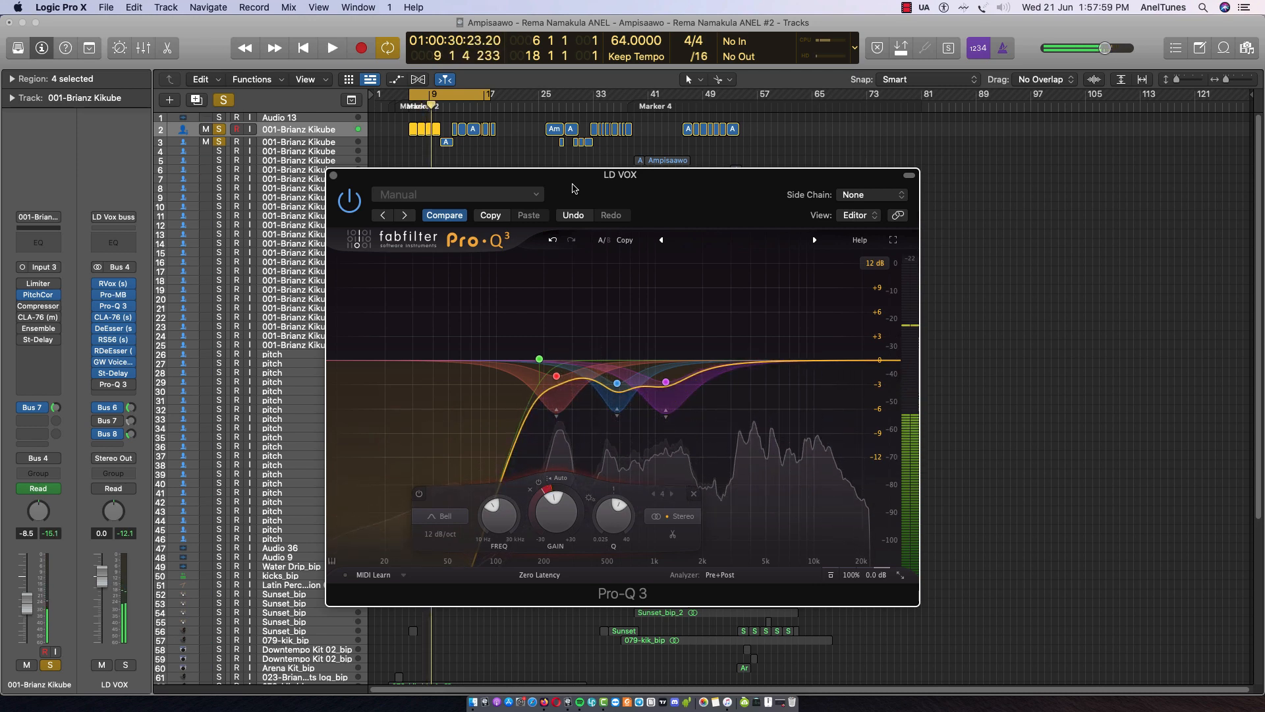